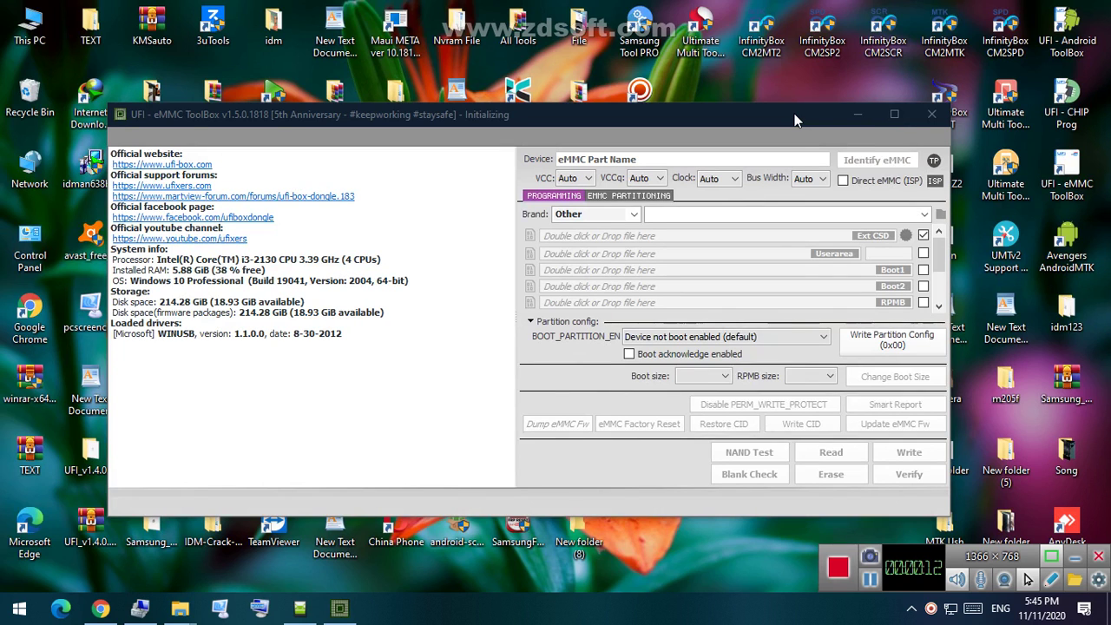
Identify the connected eMMC chip and move the program window slightly up on the desktop.
{"action": "left_click", "coordinate": [860, 169]}
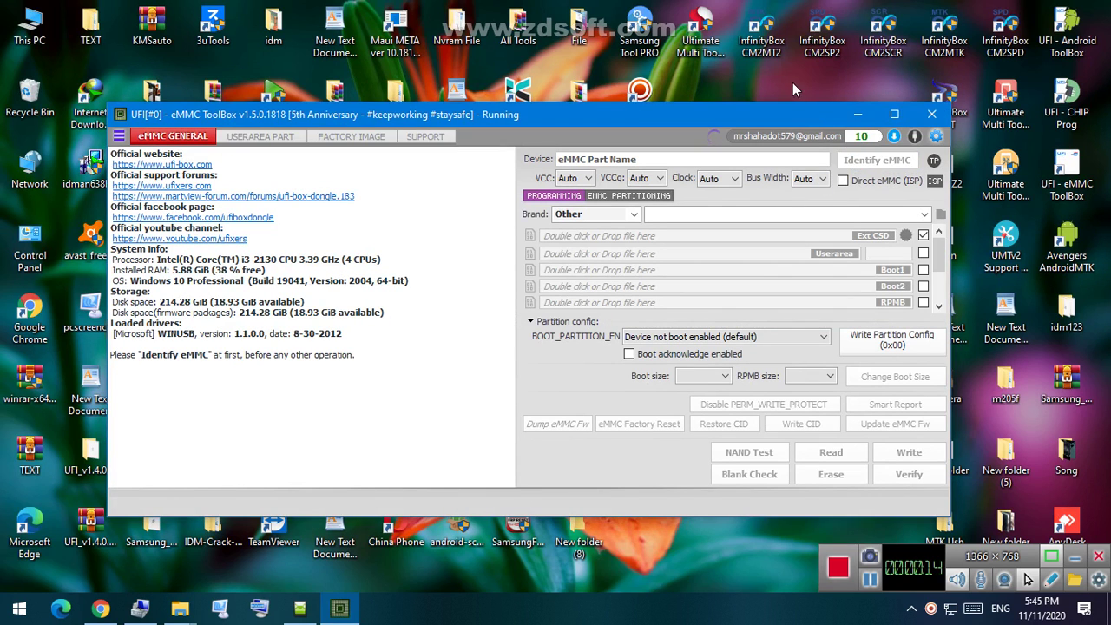
{"action": "right_click", "coordinate": [783, 75]}
{"action": "key", "text": "Escape"}
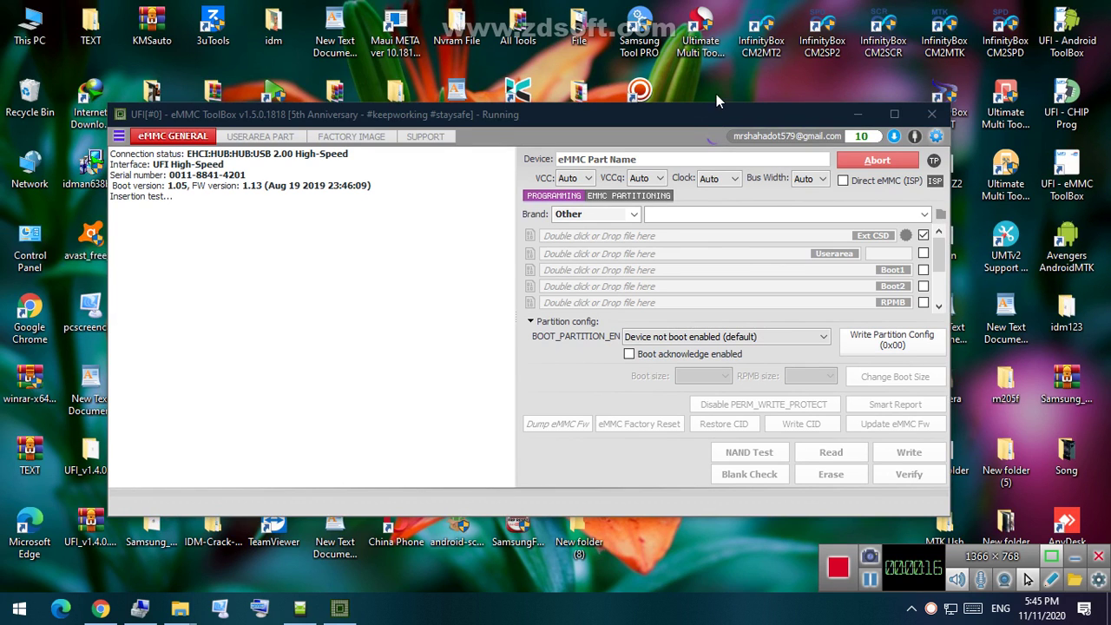
{"action": "left_click_drag", "start_coordinate": [722, 124], "coordinate": [734, 95]}
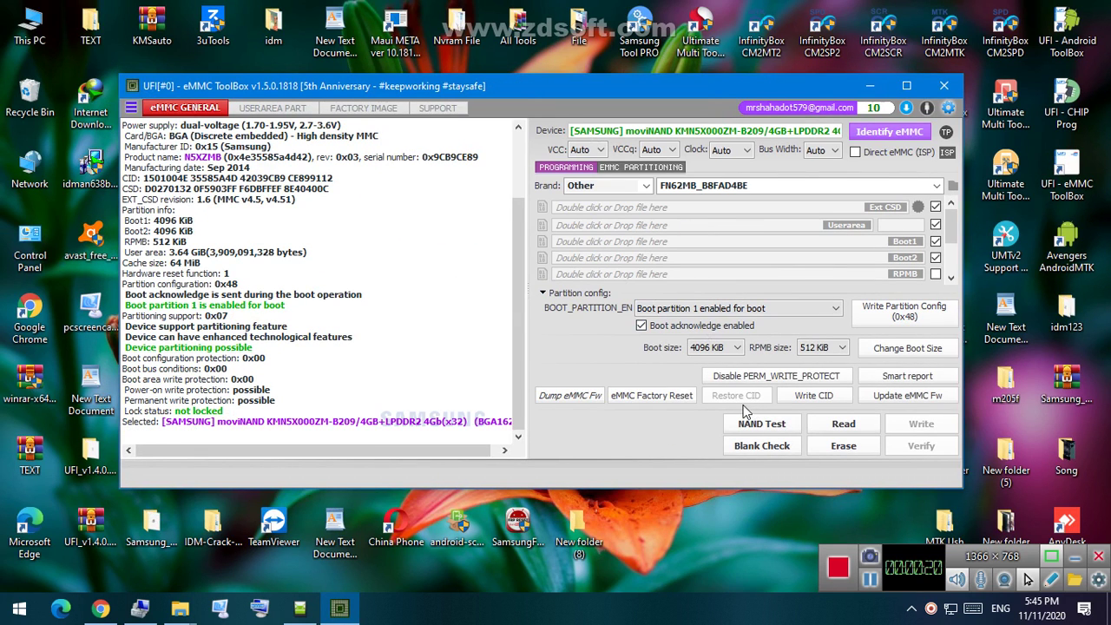
Try an eMMC factory reset, accepting that Boot1, Boot2 and Userarea are erased and the partition config is reset.
{"action": "left_click", "coordinate": [648, 396]}
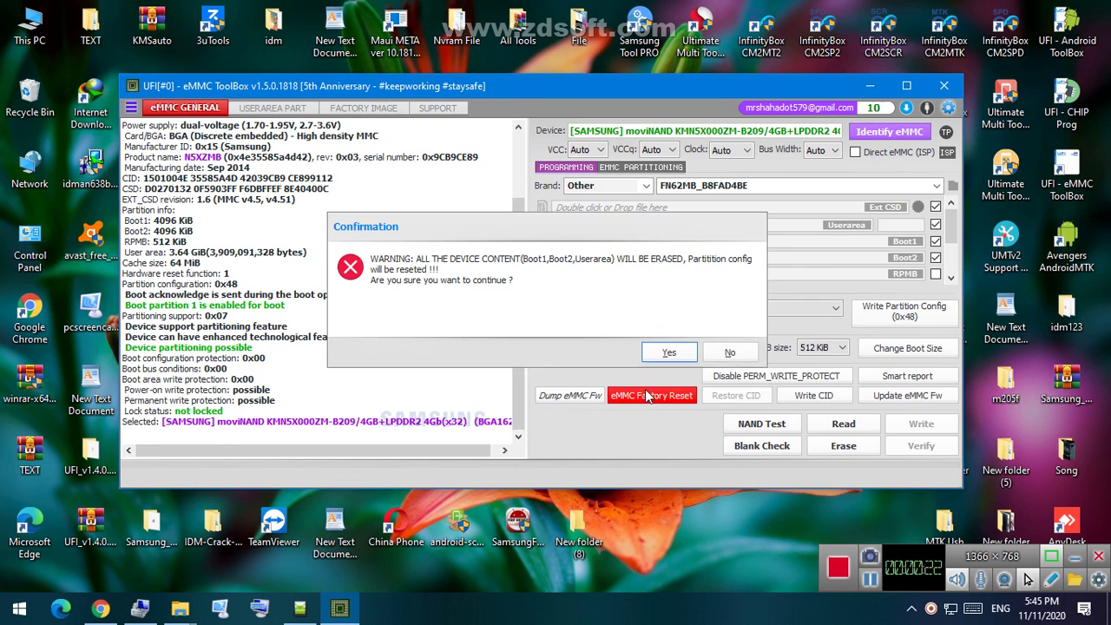
{"action": "left_click", "coordinate": [670, 353]}
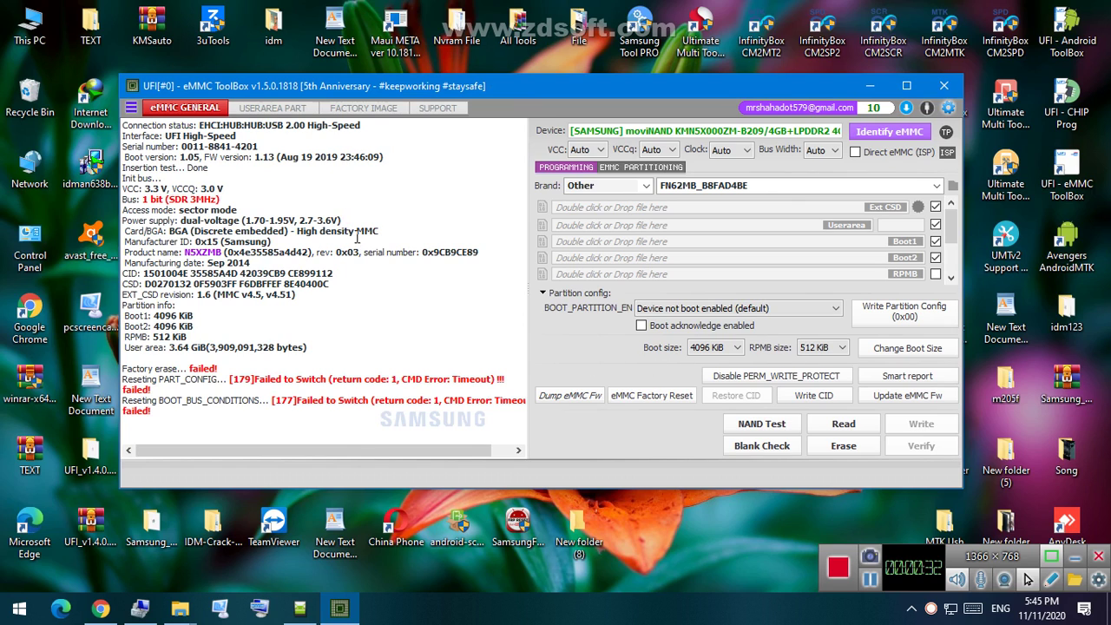
Identify the eMMC again and copy the complete identification log to the clipboard.
{"action": "left_click", "coordinate": [844, 447]}
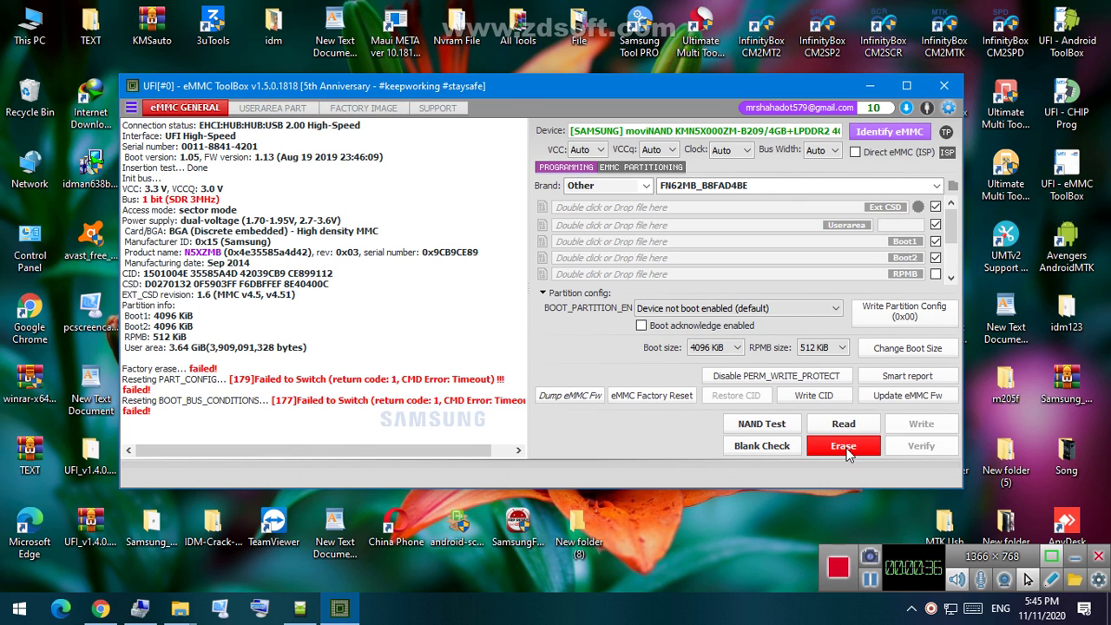
{"action": "right_click", "coordinate": [721, 534]}
{"action": "left_click", "coordinate": [792, 361]}
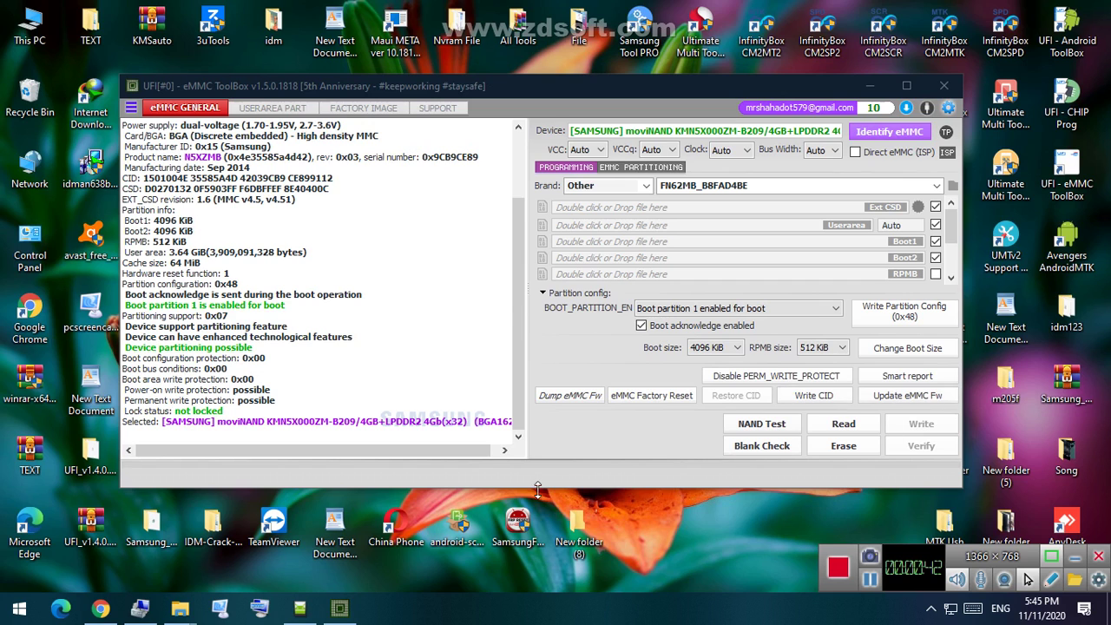
{"action": "left_click", "coordinate": [486, 439]}
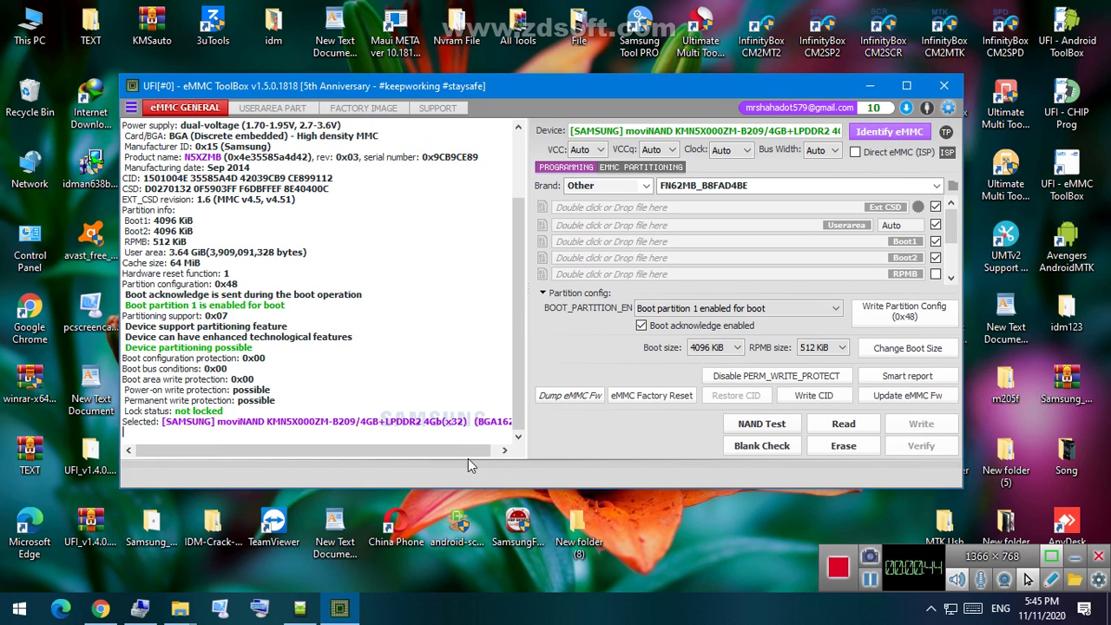
{"action": "left_click", "coordinate": [505, 450]}
{"action": "left_click_drag", "start_coordinate": [511, 431], "coordinate": [126, 117]}
{"action": "right_click", "coordinate": [179, 157]}
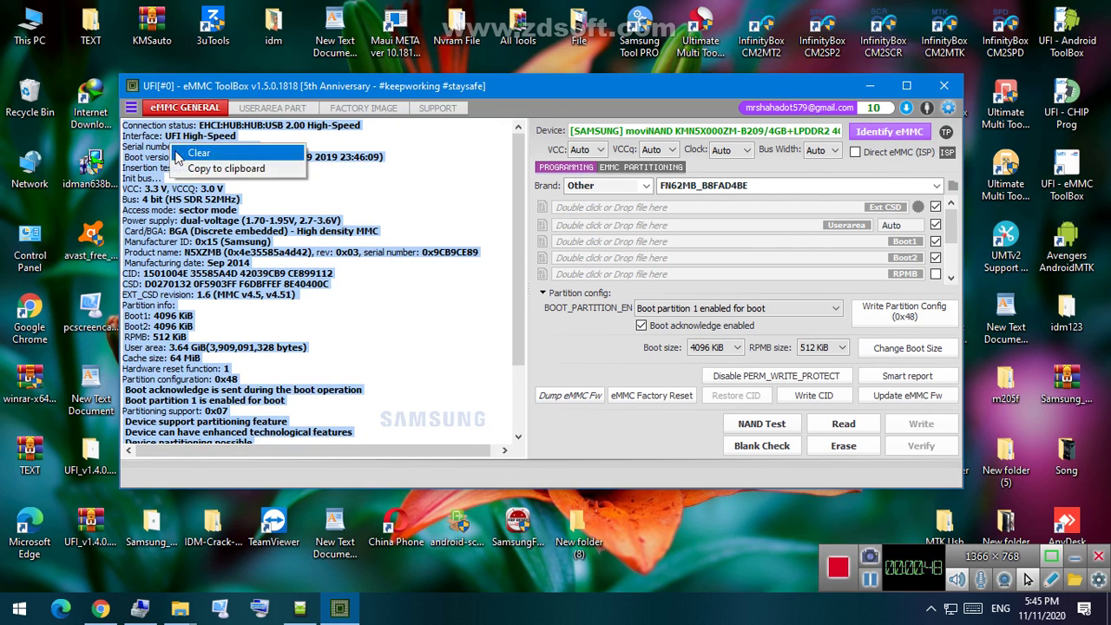
{"action": "left_click", "coordinate": [200, 170]}
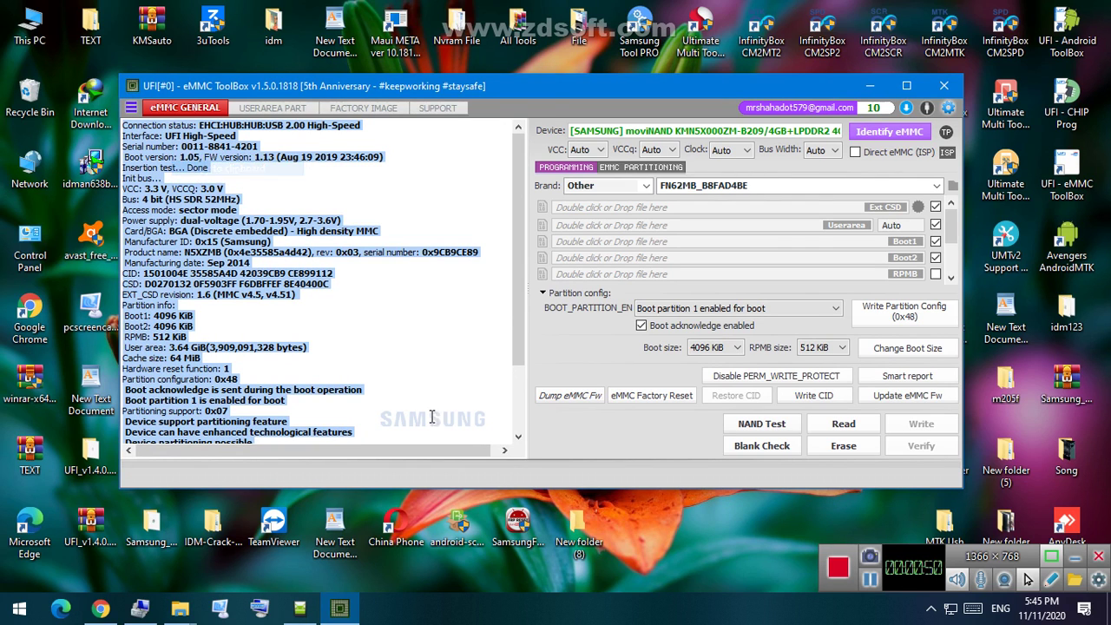
Create a new text document on the desktop and open it in WordPad.
{"action": "right_click", "coordinate": [640, 516]}
{"action": "mouse_move", "coordinate": [727, 464]}
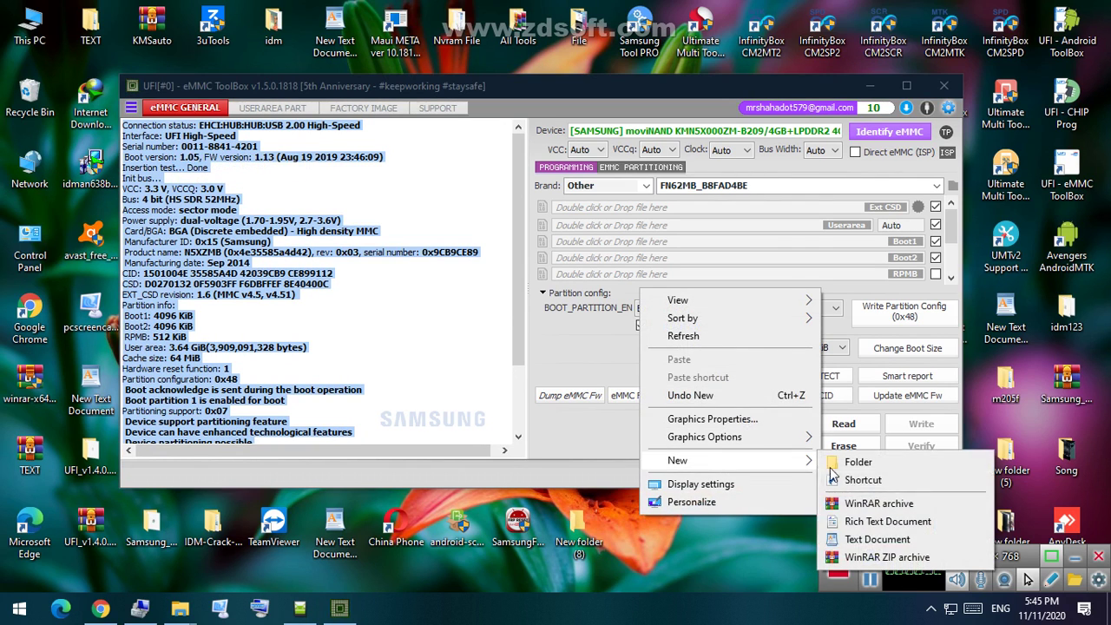
{"action": "left_click", "coordinate": [864, 538]}
{"action": "double_click", "coordinate": [642, 562]}
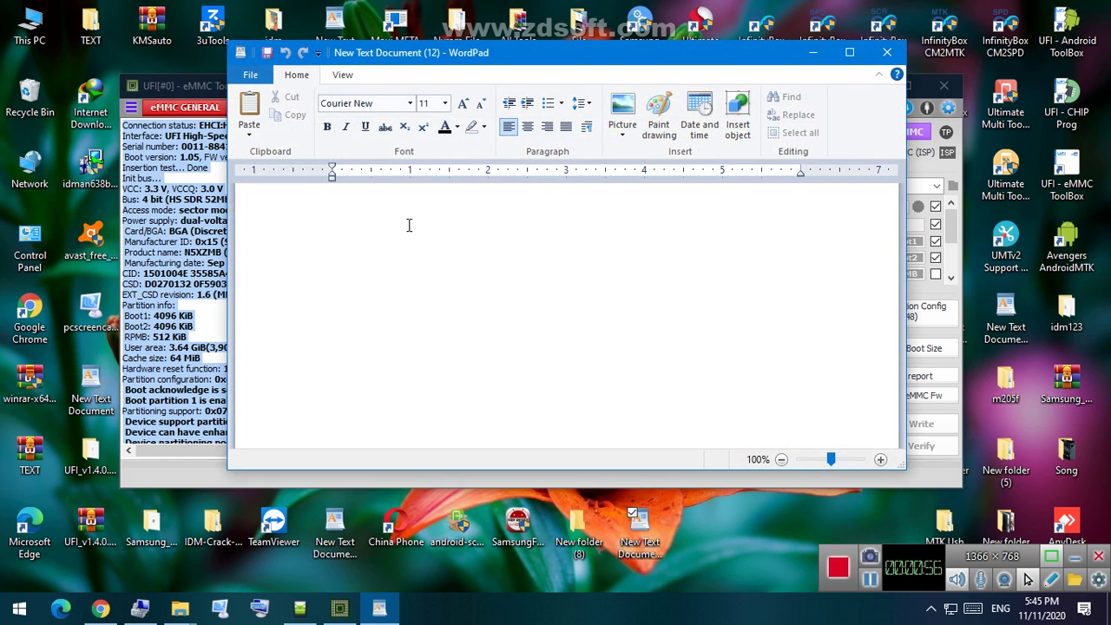
Paste the chip log into the document, save it in text-only format and minimise WordPad.
{"action": "right_click", "coordinate": [409, 225]}
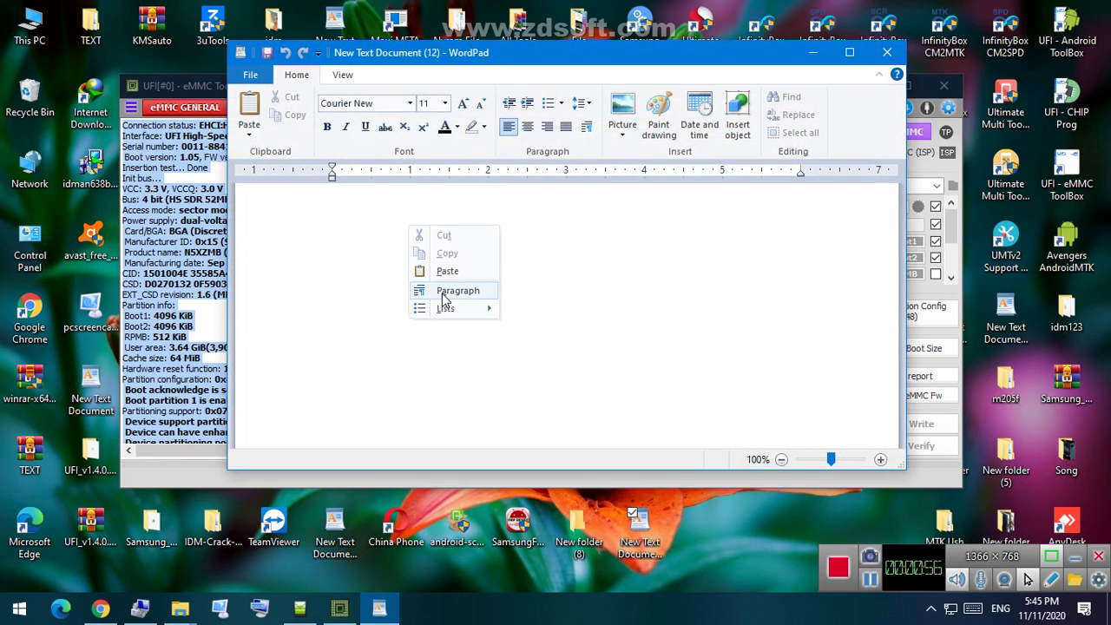
{"action": "left_click", "coordinate": [446, 272]}
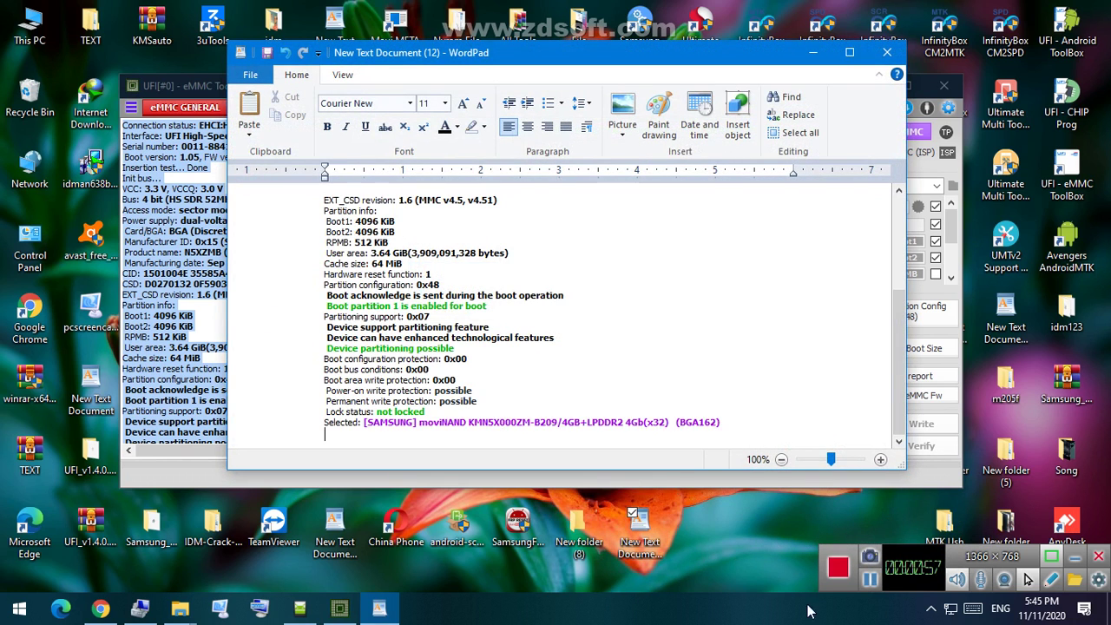
{"action": "left_click", "coordinate": [250, 75]}
{"action": "left_click", "coordinate": [276, 174]}
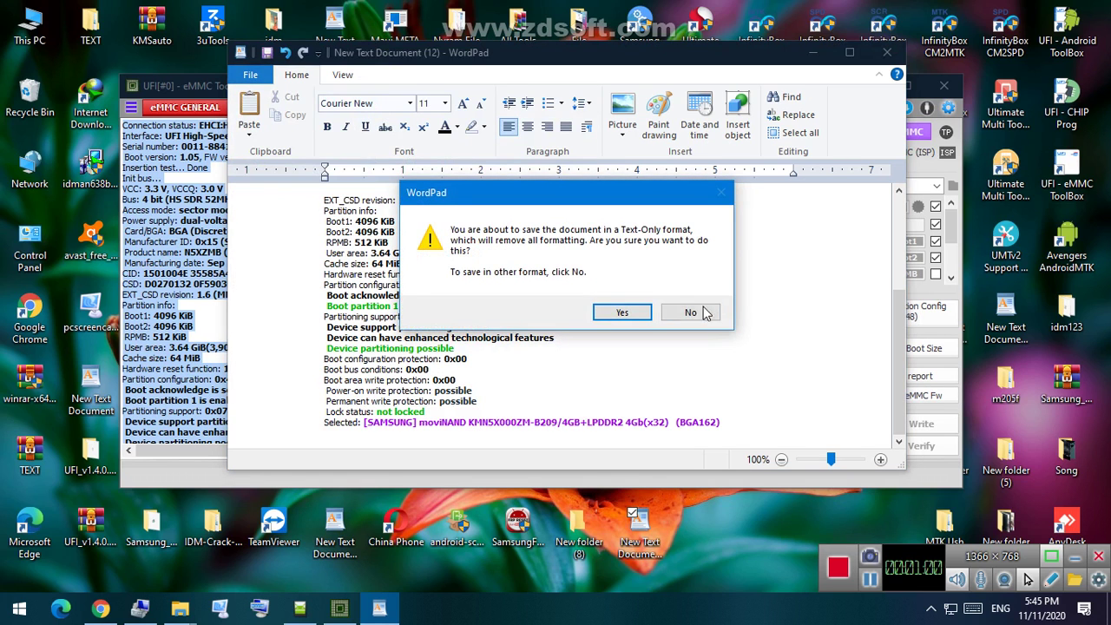
{"action": "left_click", "coordinate": [629, 312]}
{"action": "left_click", "coordinate": [800, 66]}
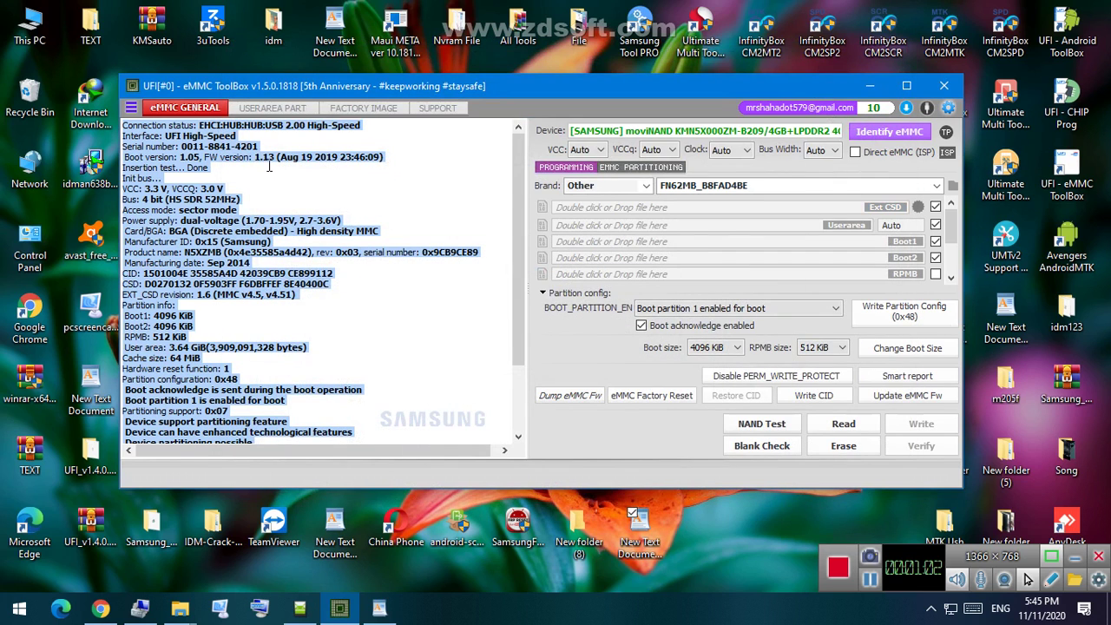
Try to erase the eMMC's boot1, boot2 and userarea partitions.
{"action": "left_click", "coordinate": [395, 349]}
{"action": "scroll", "coordinate": [395, 349], "scroll_direction": "down", "scroll_amount": 3}
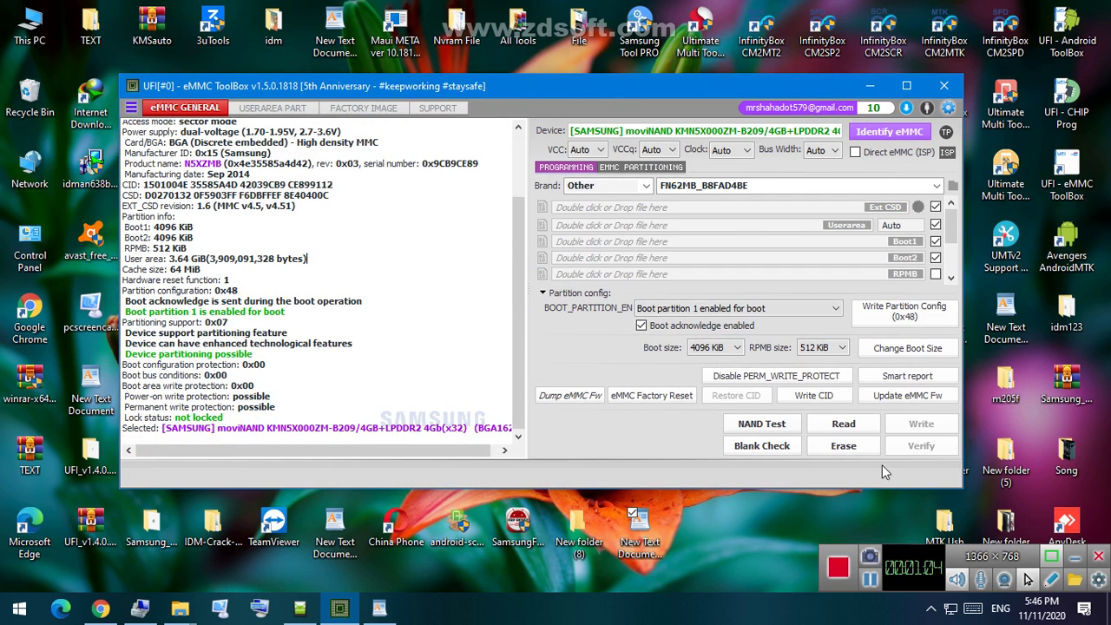
{"action": "left_click", "coordinate": [843, 446]}
{"action": "left_click", "coordinate": [668, 349]}
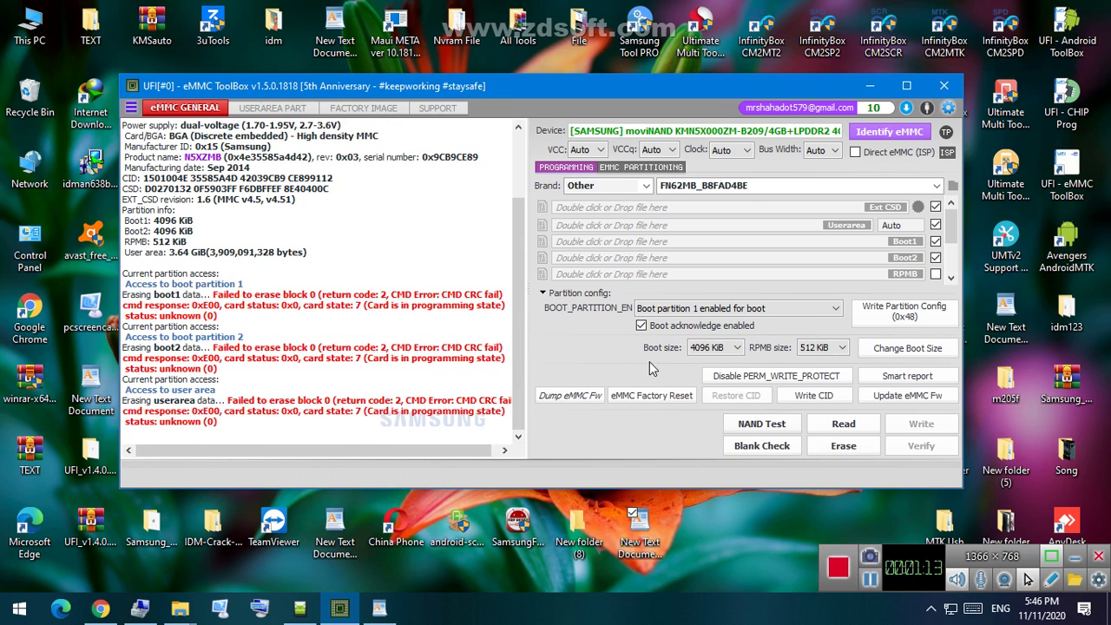
Identify the eMMC once more and examine the bus, partition and lock details in the log.
{"action": "left_click", "coordinate": [883, 136]}
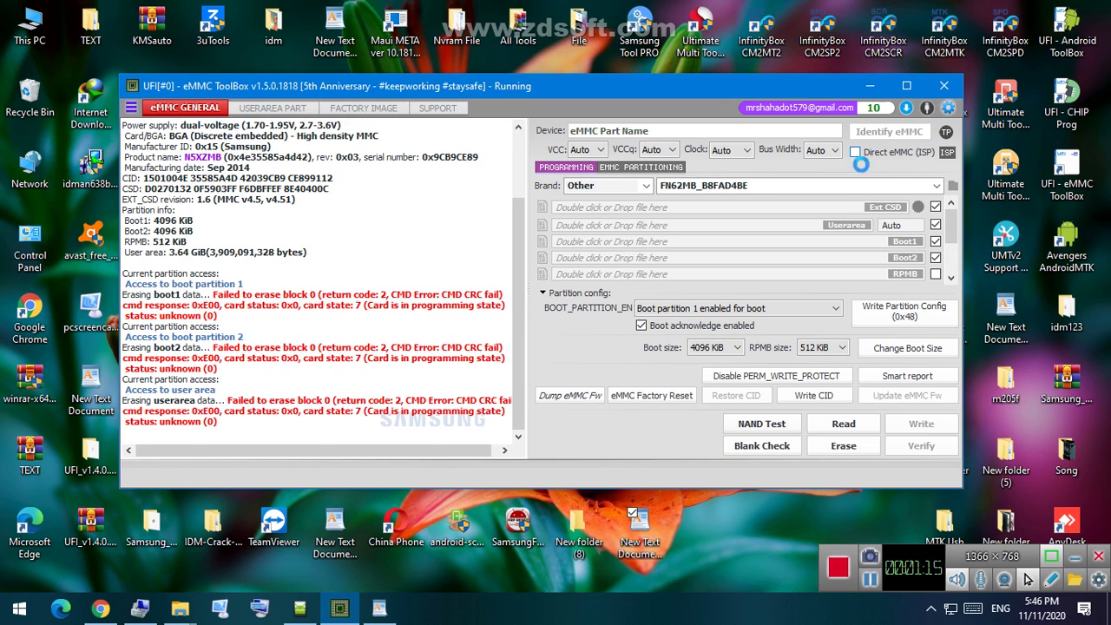
{"action": "right_click", "coordinate": [708, 563]}
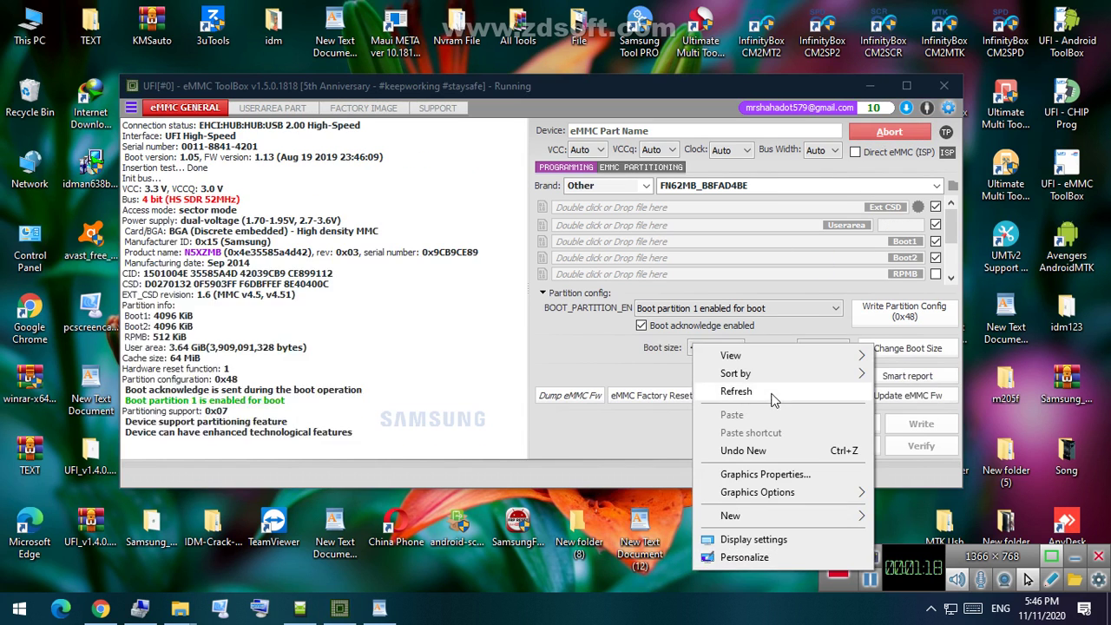
{"action": "left_click", "coordinate": [772, 396]}
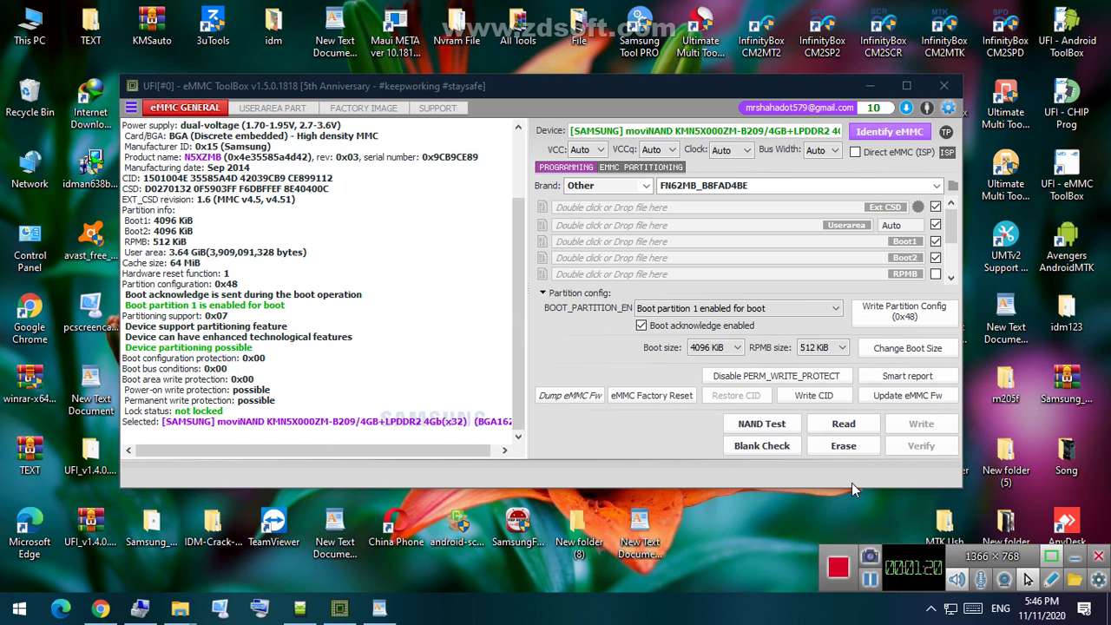
{"action": "scroll", "coordinate": [359, 333], "scroll_direction": "up", "scroll_amount": 3}
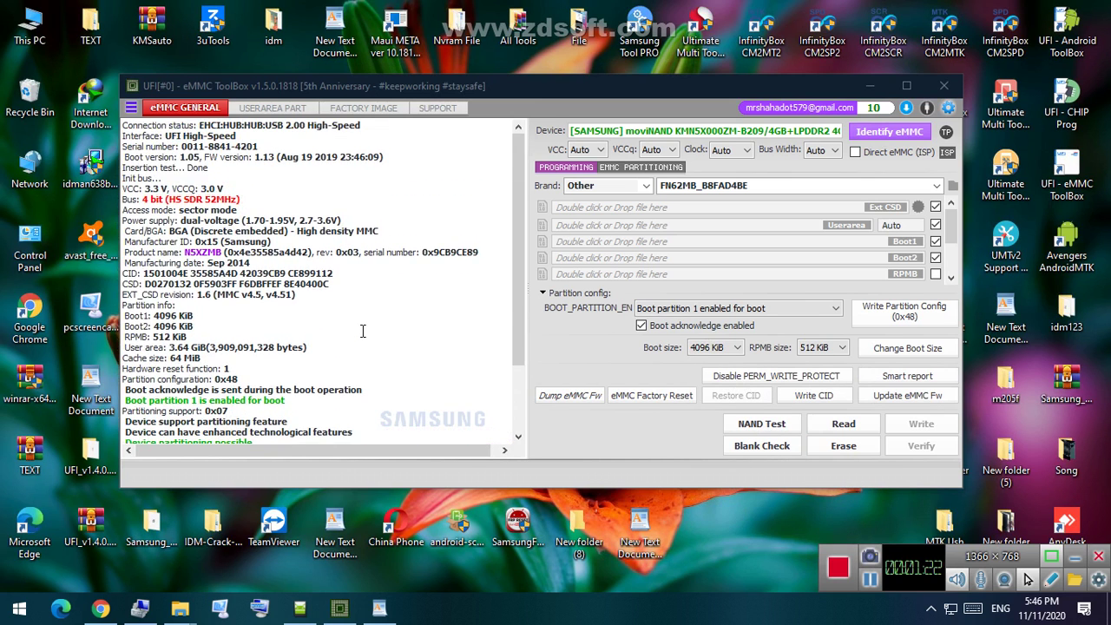
{"action": "scroll", "coordinate": [359, 334], "scroll_direction": "down", "scroll_amount": 3}
{"action": "scroll", "coordinate": [359, 334], "scroll_direction": "up", "scroll_amount": 3}
{"action": "scroll", "coordinate": [359, 334], "scroll_direction": "down", "scroll_amount": 3}
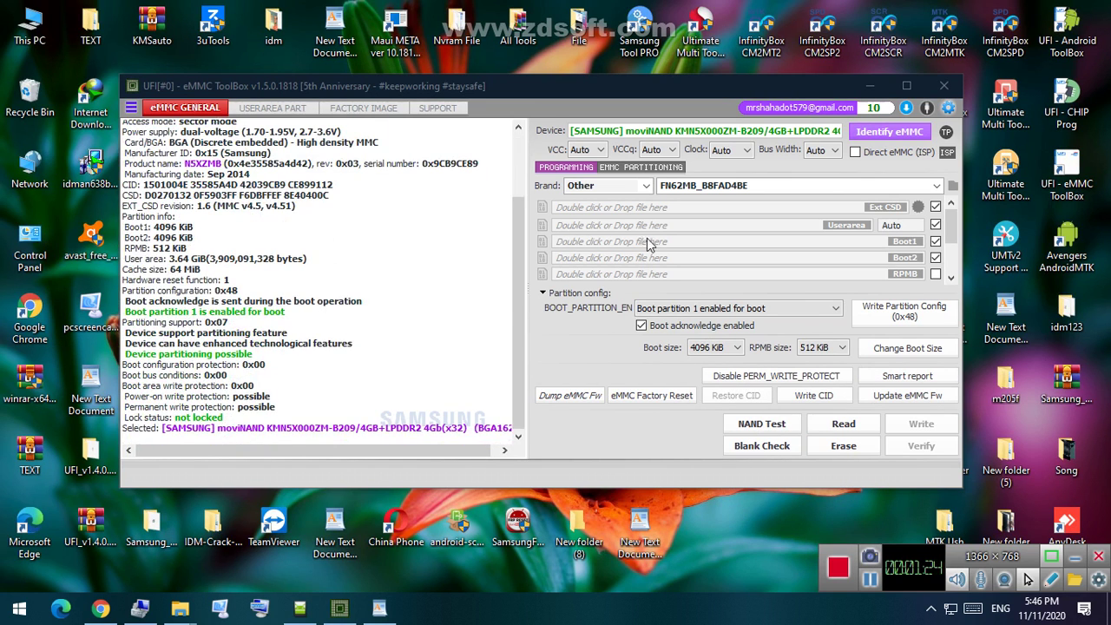
Load the FN62MB_B8FAD4BE package of brand Other and examine its EXT CSD and preloader file info.
{"action": "left_click", "coordinate": [790, 184]}
{"action": "left_click", "coordinate": [737, 201]}
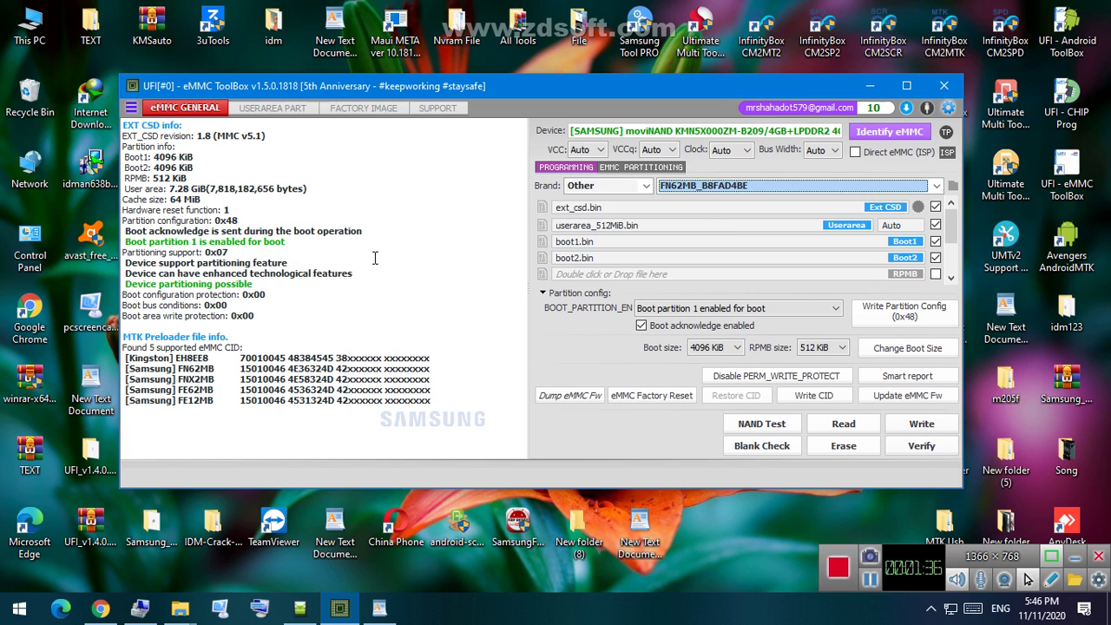
{"action": "left_click", "coordinate": [472, 310]}
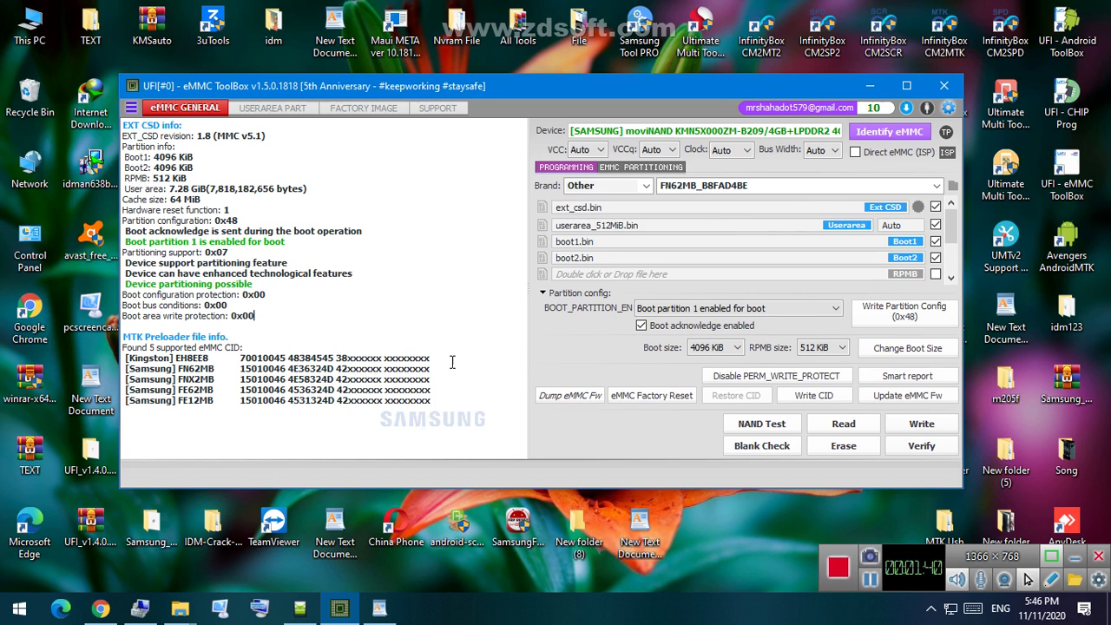
Re-identify the chip and update the eMMC firmware, accepting that all device content is erased.
{"action": "left_click", "coordinate": [871, 131]}
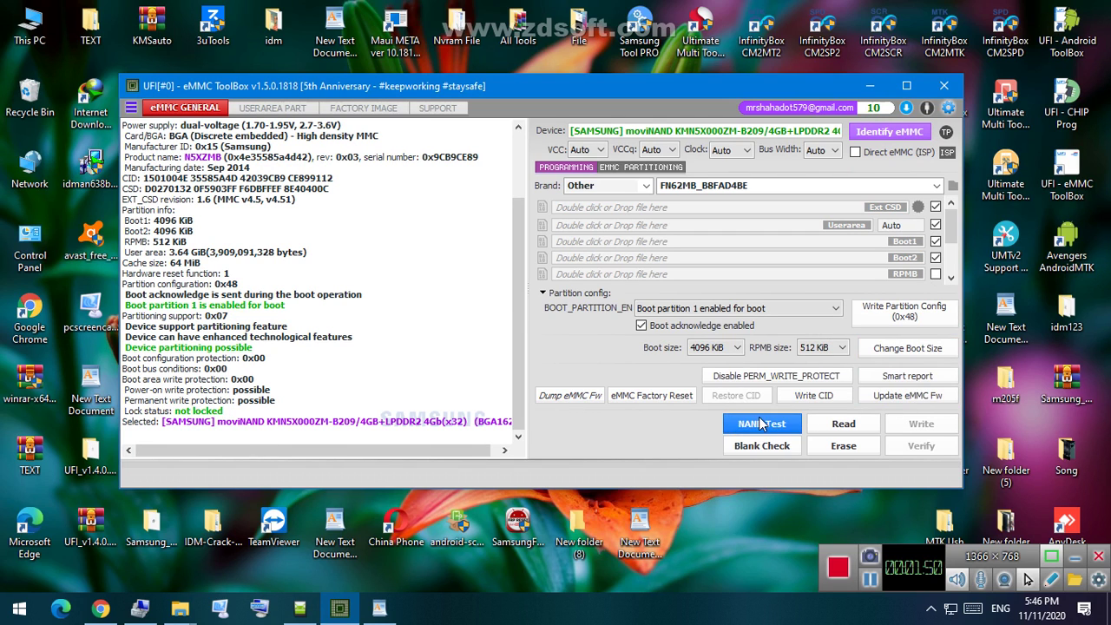
{"action": "left_click", "coordinate": [907, 395]}
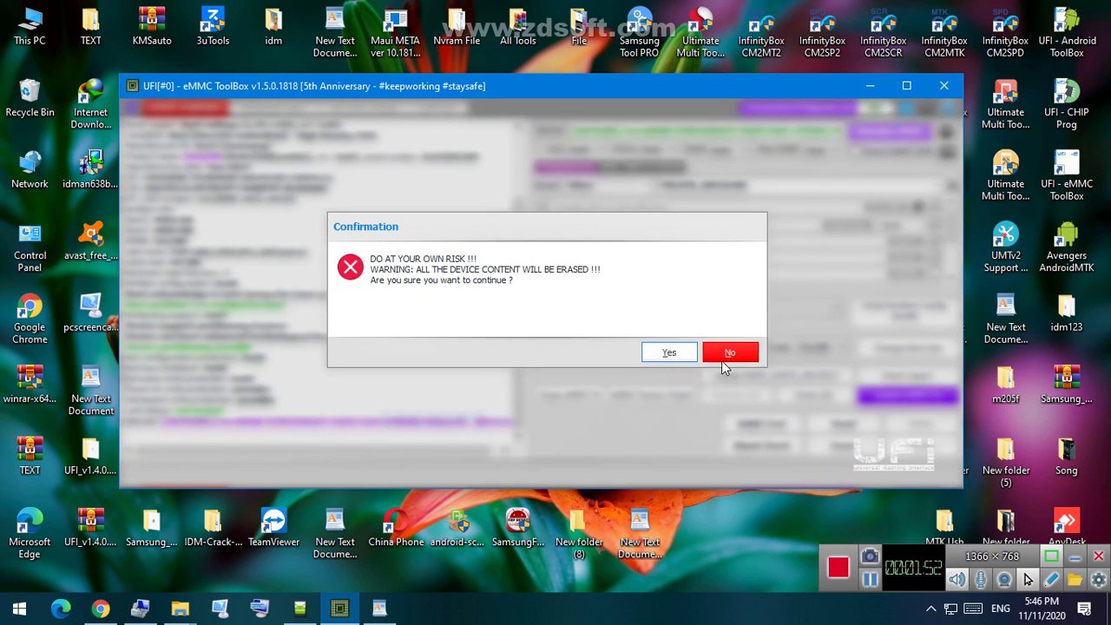
{"action": "left_click", "coordinate": [669, 354]}
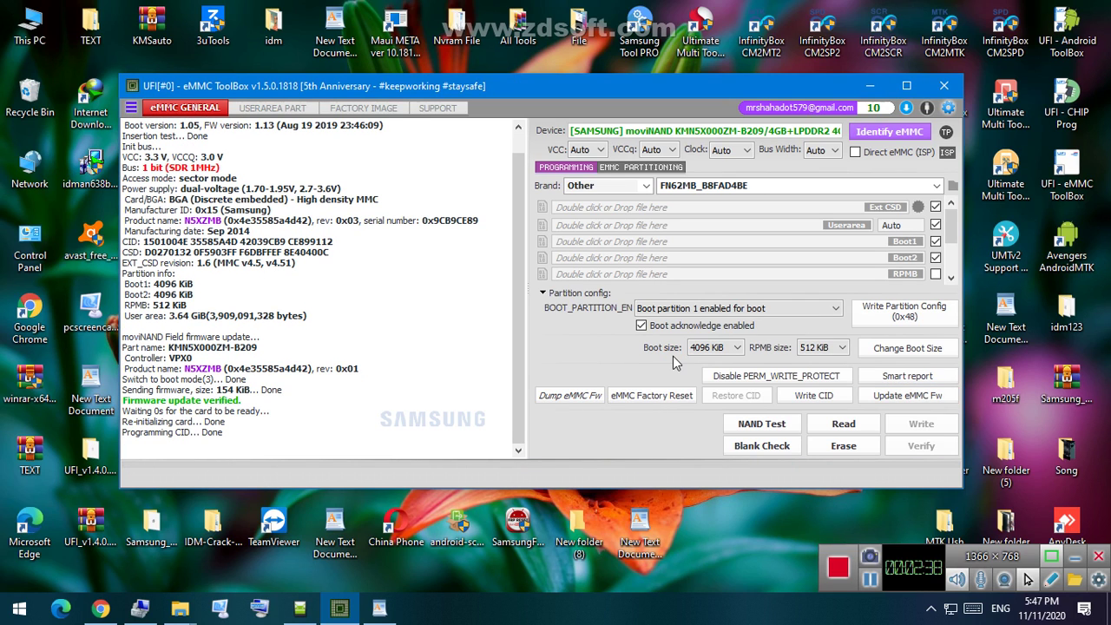
Identify the eMMC with its updated firmware and generate the Health+Smart report.
{"action": "left_click", "coordinate": [942, 138]}
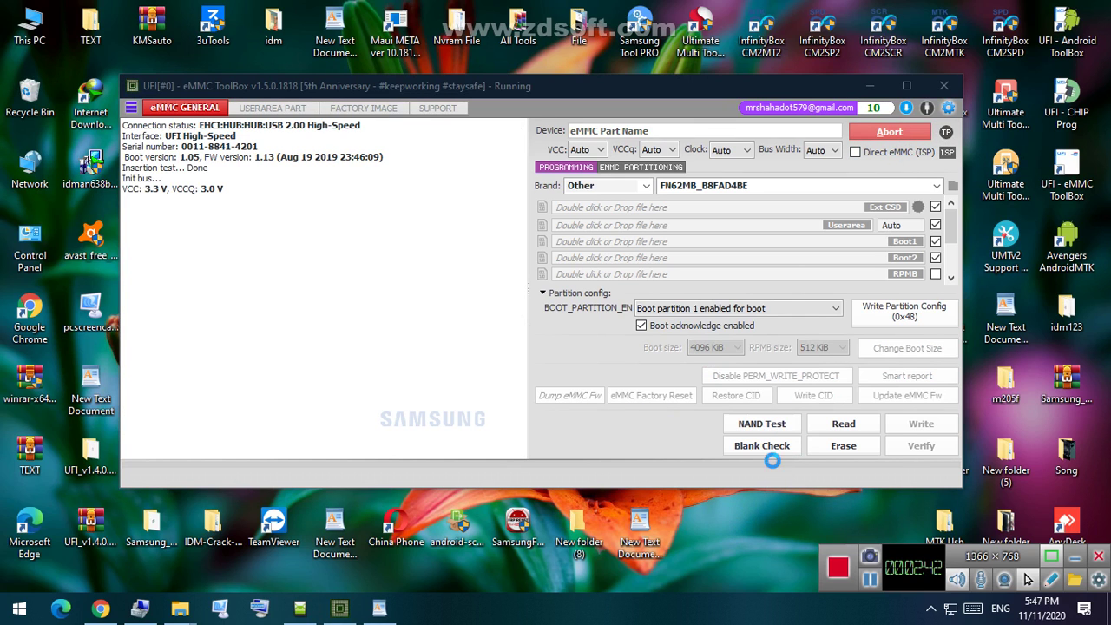
{"action": "right_click", "coordinate": [772, 464]}
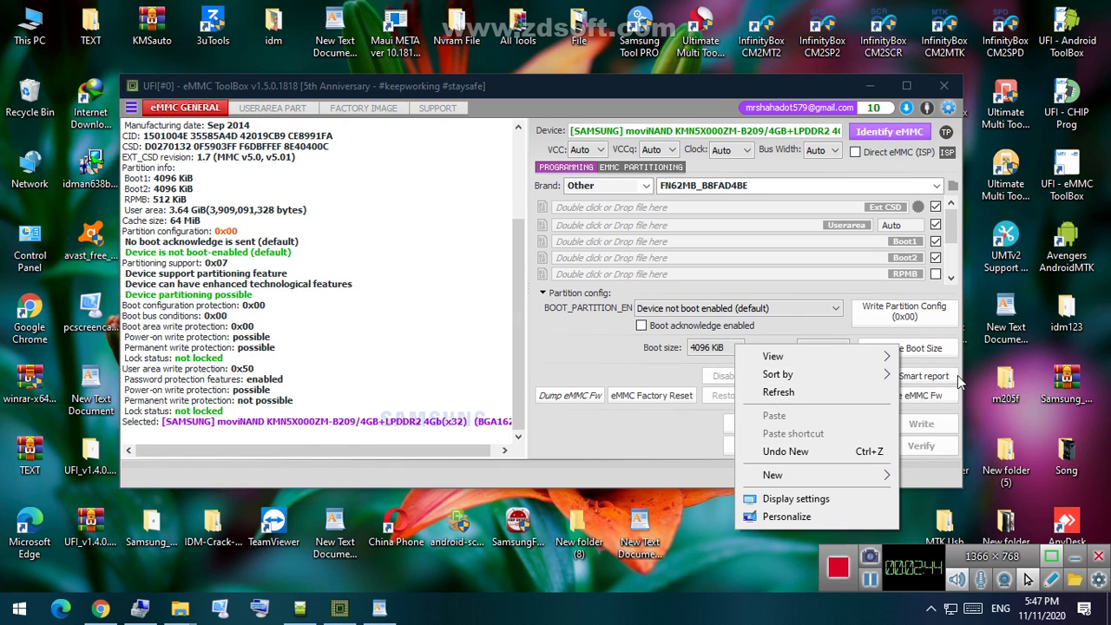
{"action": "left_click", "coordinate": [777, 391]}
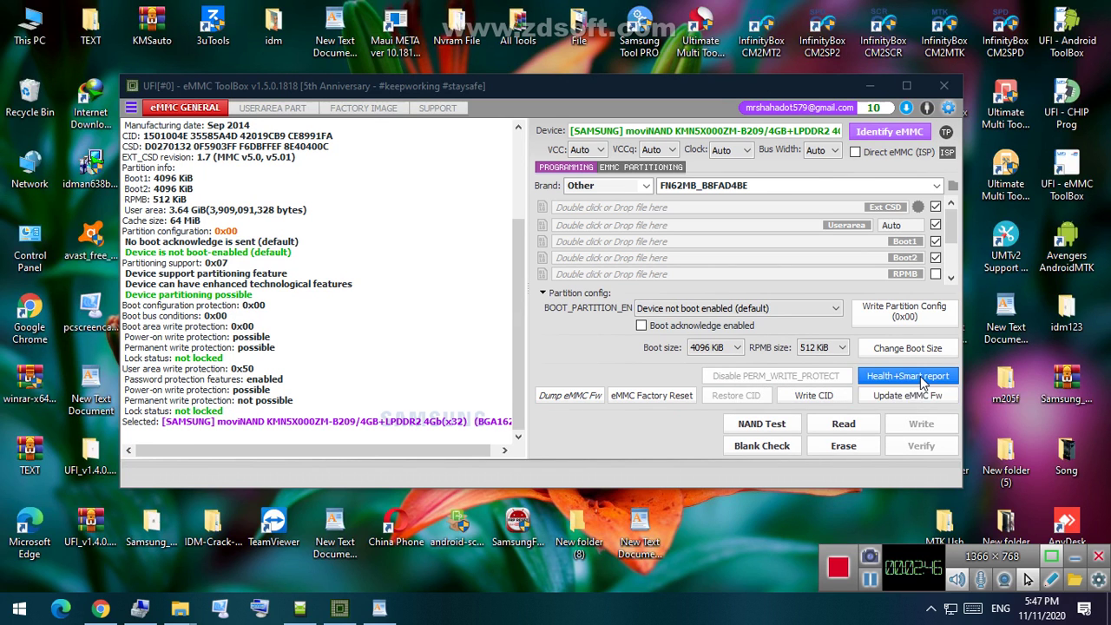
{"action": "left_click", "coordinate": [917, 376]}
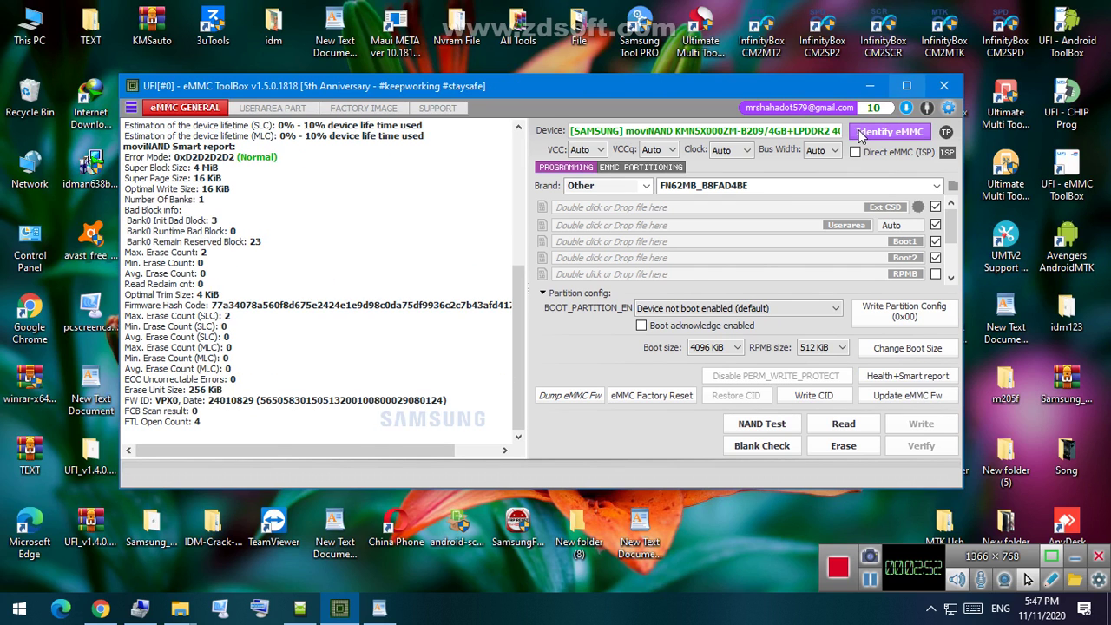
Re-identify the eMMC and run the NAND Test, accepting possible corruption of the boot1 and userarea partitions.
{"action": "left_click", "coordinate": [890, 131]}
{"action": "right_click", "coordinate": [726, 525]}
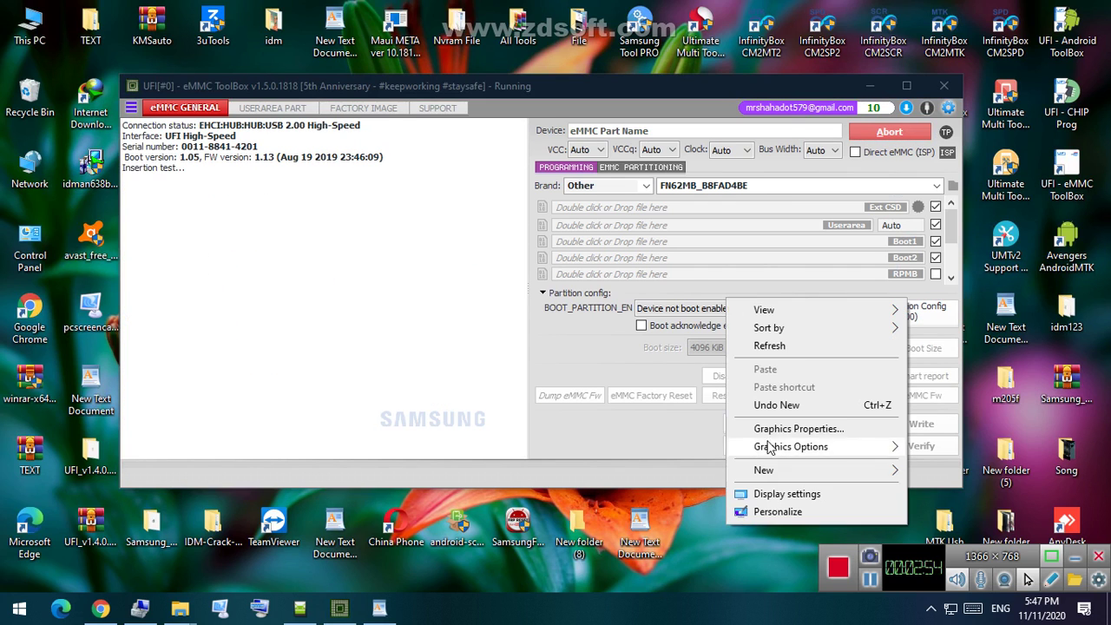
{"action": "left_click", "coordinate": [800, 337]}
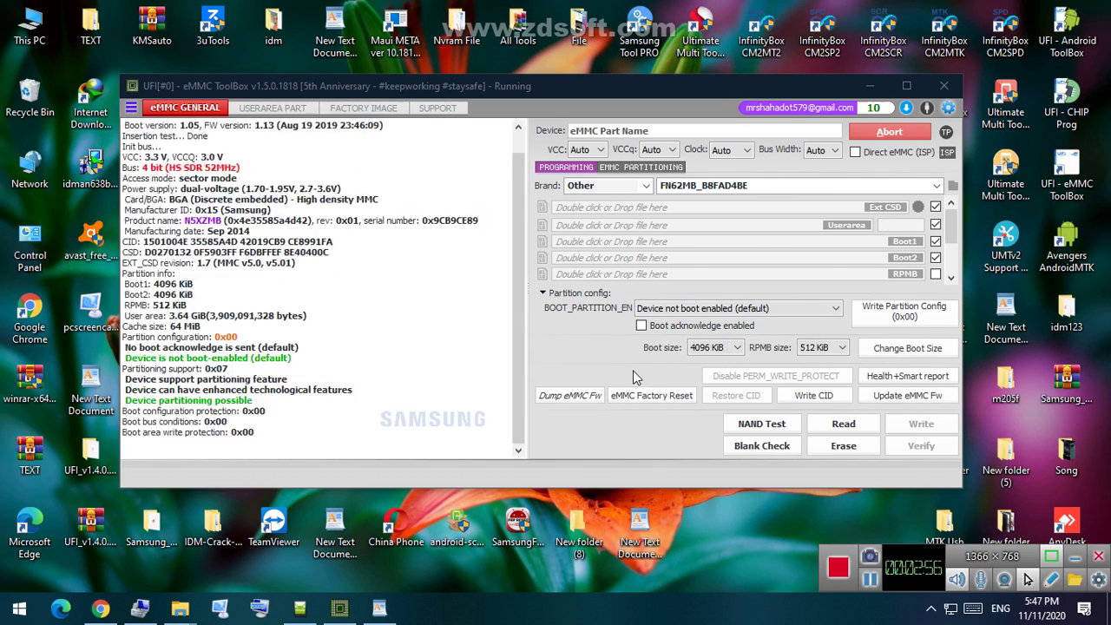
{"action": "left_click", "coordinate": [757, 427]}
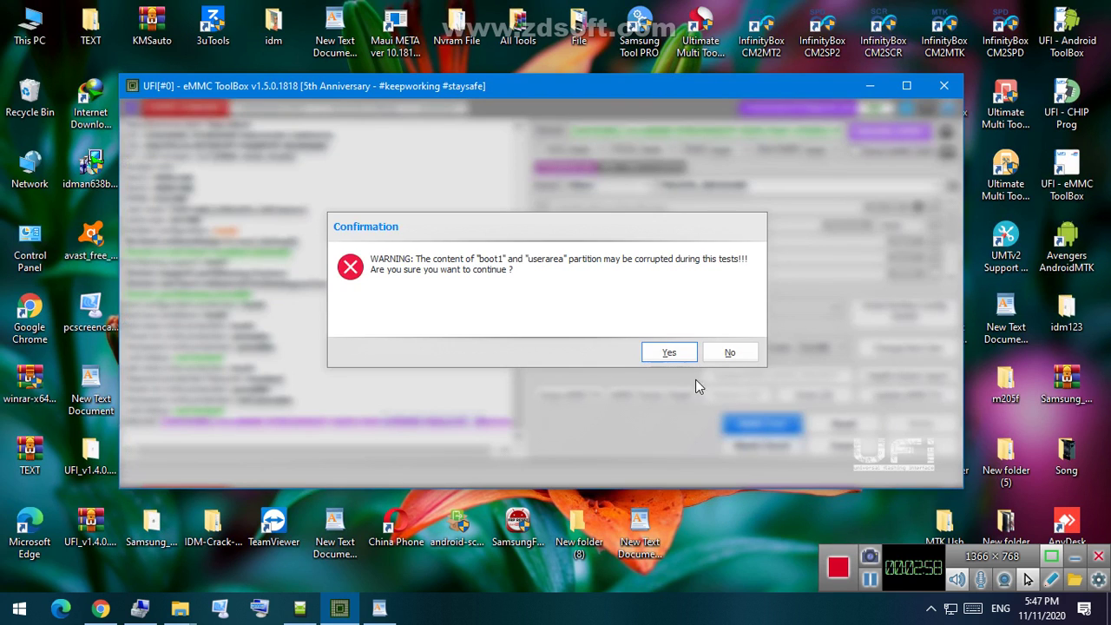
{"action": "left_click", "coordinate": [664, 349]}
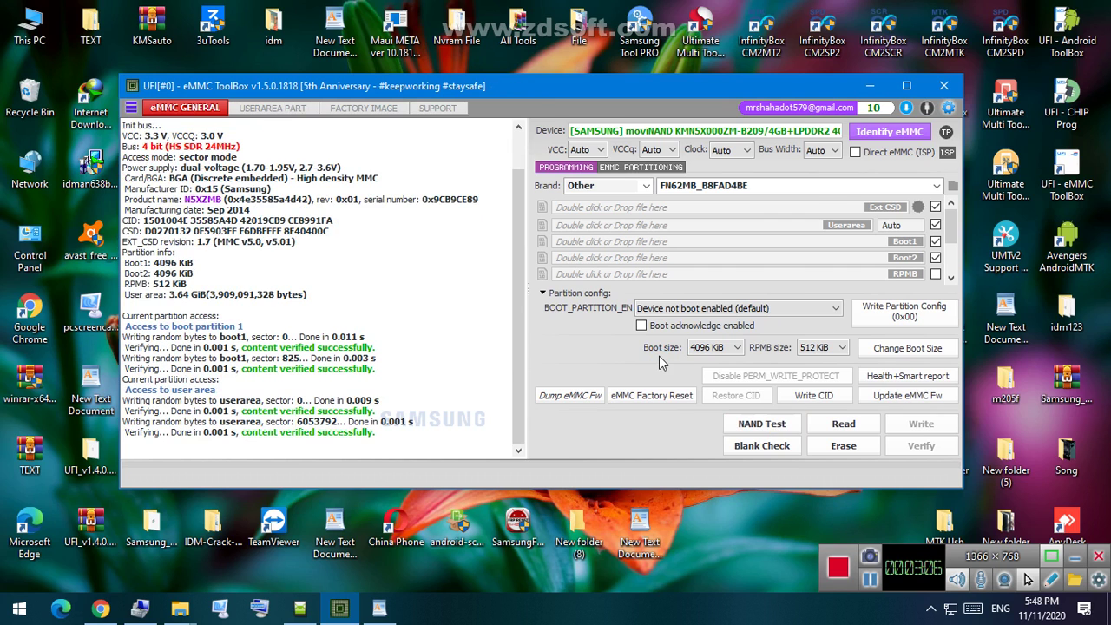
Identify the eMMC again and perform an eMMC Factory Reset, accepting that all content is erased and the partition config reset.
{"action": "left_click", "coordinate": [885, 132]}
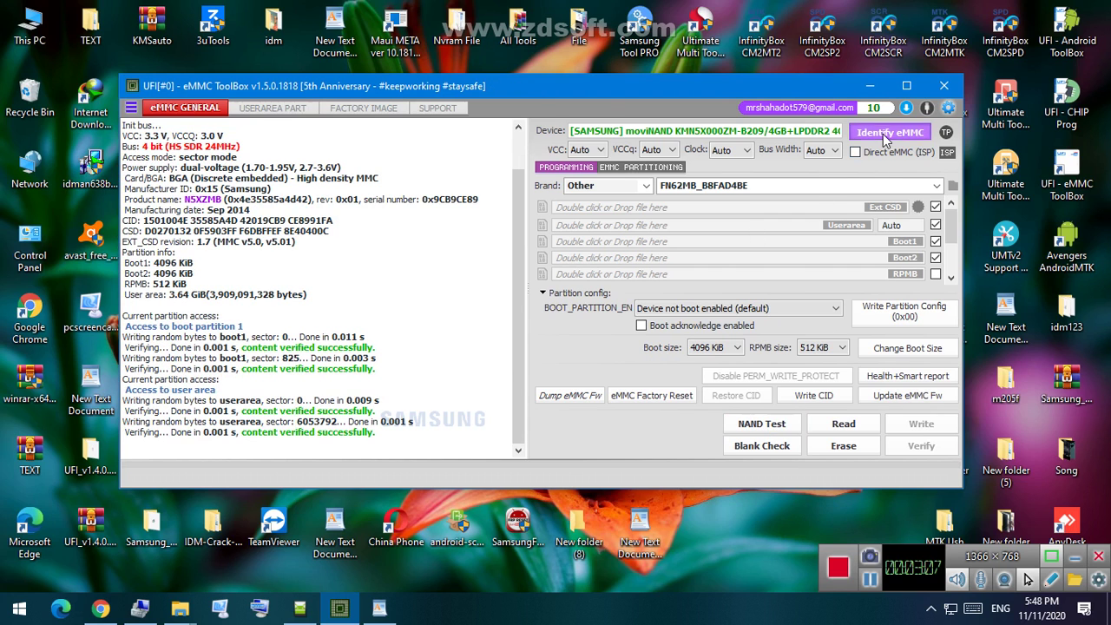
{"action": "right_click", "coordinate": [732, 523]}
{"action": "left_click", "coordinate": [773, 347]}
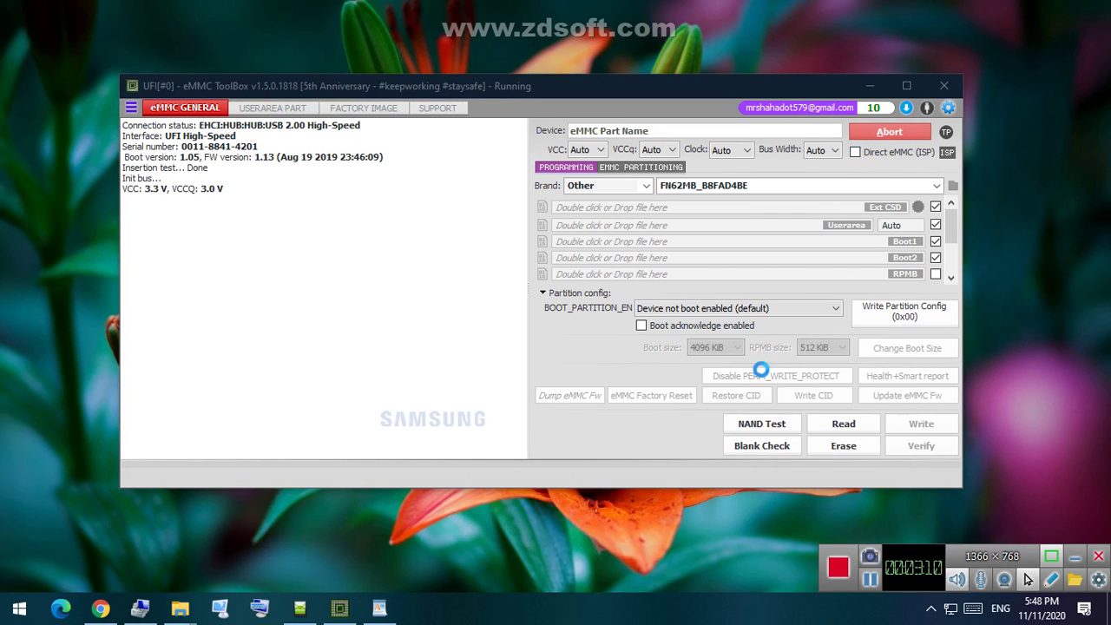
{"action": "left_click", "coordinate": [844, 446]}
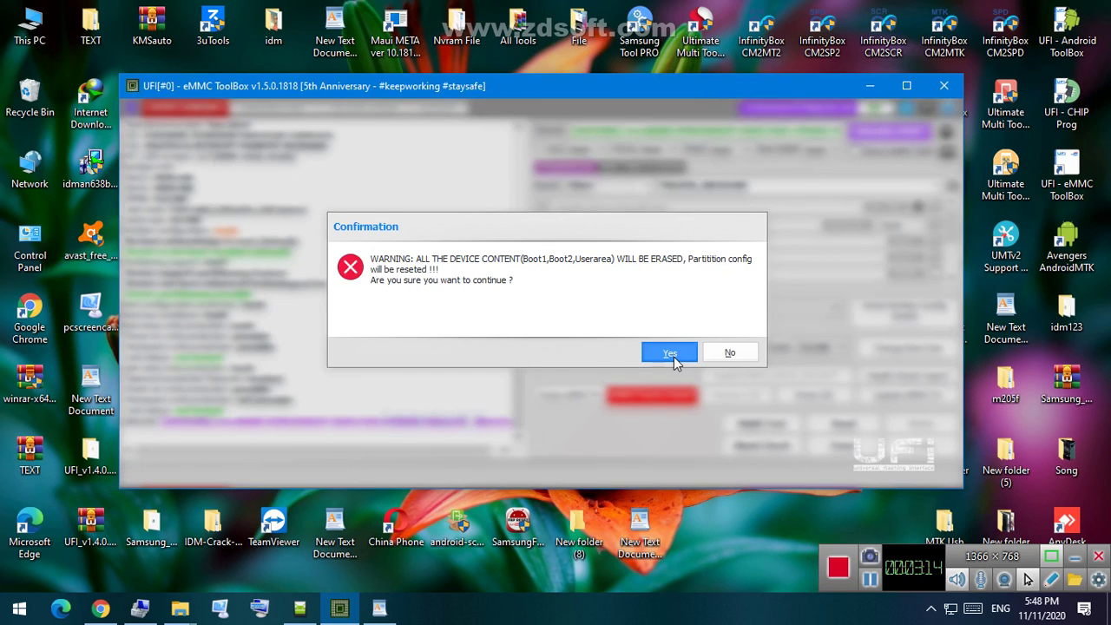
{"action": "left_click", "coordinate": [668, 352]}
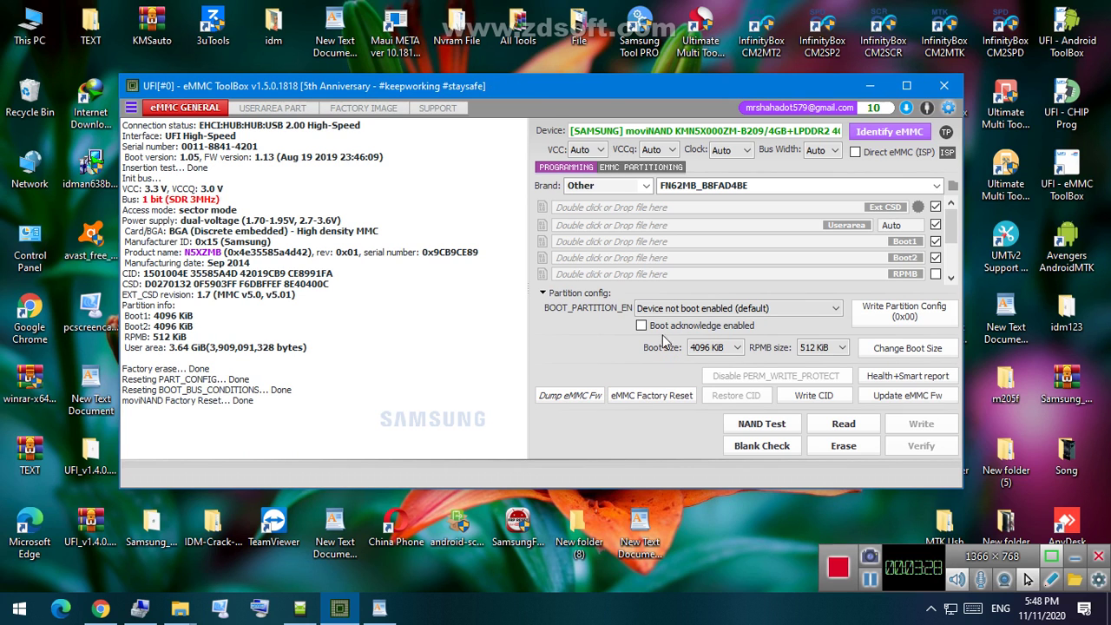
Re-identify the eMMC, erase its Boot1, Boot2 and Userarea partitions, and review the erase log.
{"action": "left_click", "coordinate": [886, 133]}
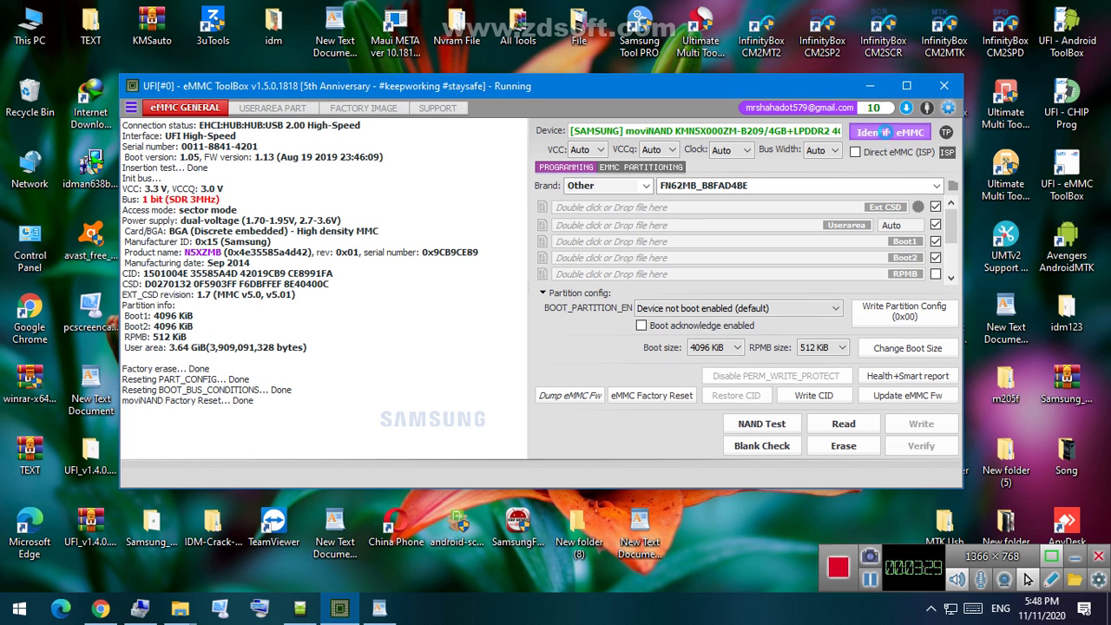
{"action": "right_click", "coordinate": [734, 531]}
{"action": "left_click", "coordinate": [764, 353]}
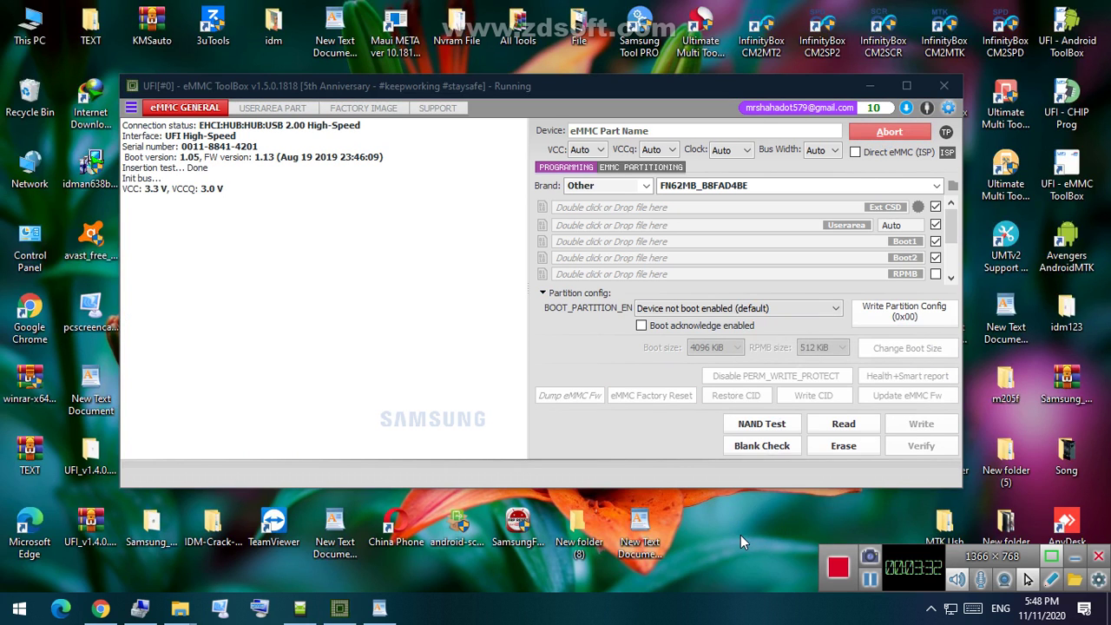
{"action": "left_click", "coordinate": [831, 446]}
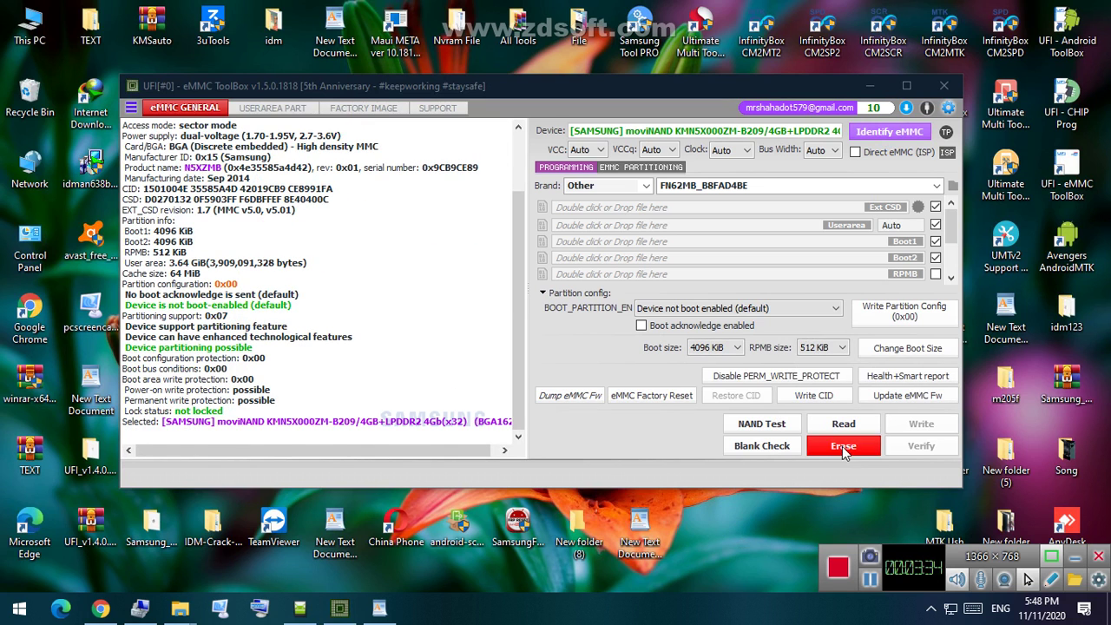
{"action": "left_click", "coordinate": [653, 353]}
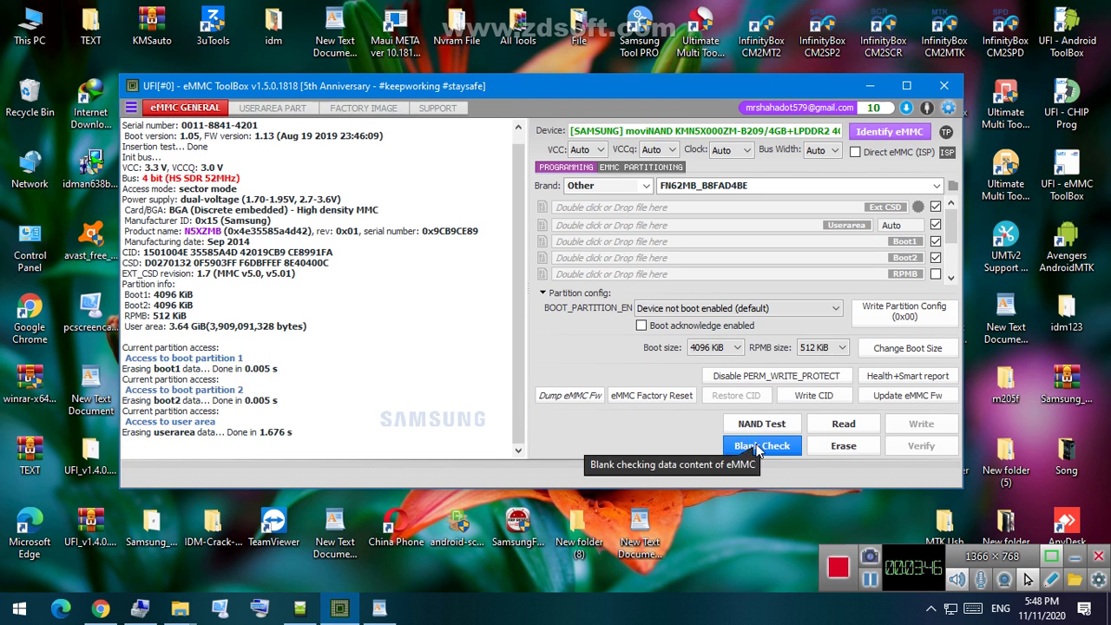
{"action": "mouse_move", "coordinate": [332, 432]}
{"action": "left_mouse_down"}
{"action": "mouse_move", "coordinate": [192, 220]}
{"action": "mouse_move", "coordinate": [152, 48]}
{"action": "left_mouse_up"}
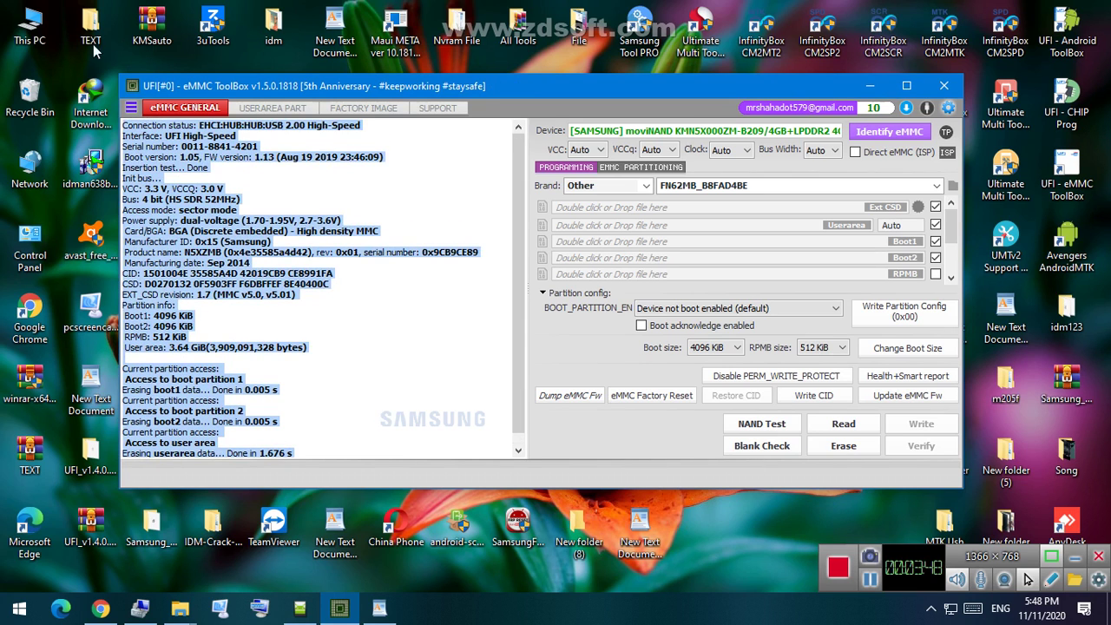
{"action": "left_click", "coordinate": [409, 361]}
{"action": "scroll", "coordinate": [404, 360], "scroll_direction": "down", "scroll_amount": 1}
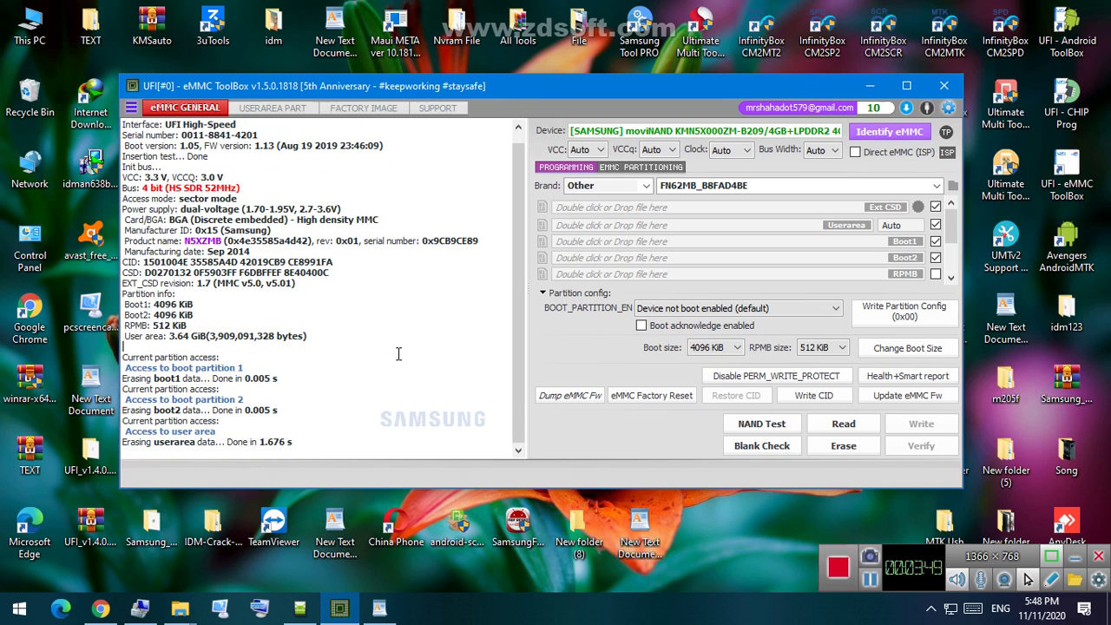
Identify the erased eMMC and set the factory image platform to MediaTek.
{"action": "left_click", "coordinate": [912, 139]}
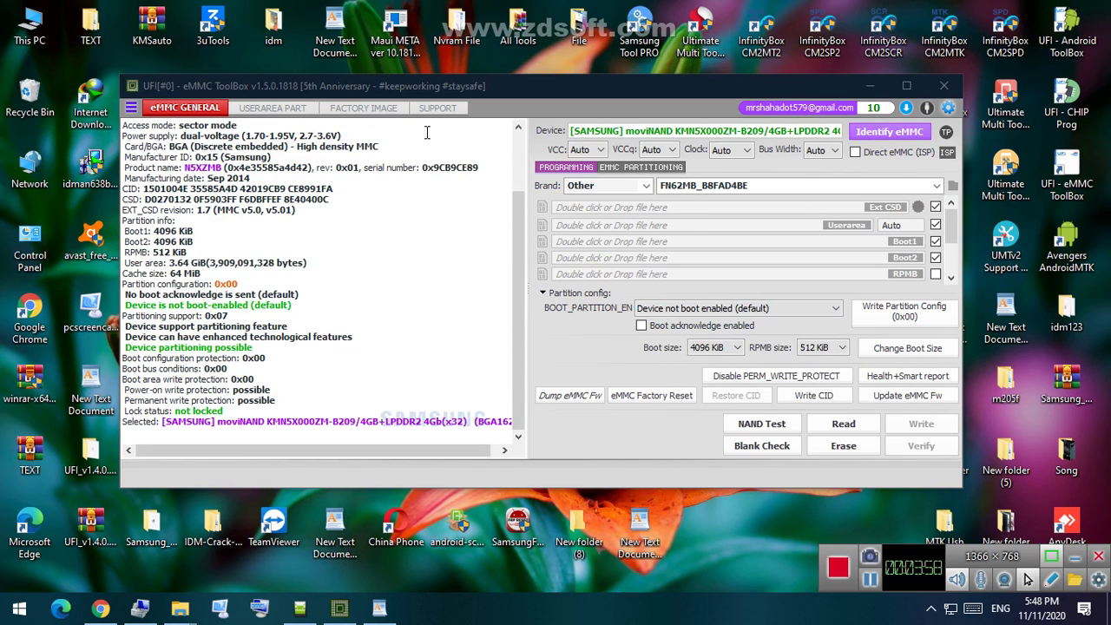
{"action": "left_click", "coordinate": [364, 108]}
{"action": "left_click", "coordinate": [887, 187]}
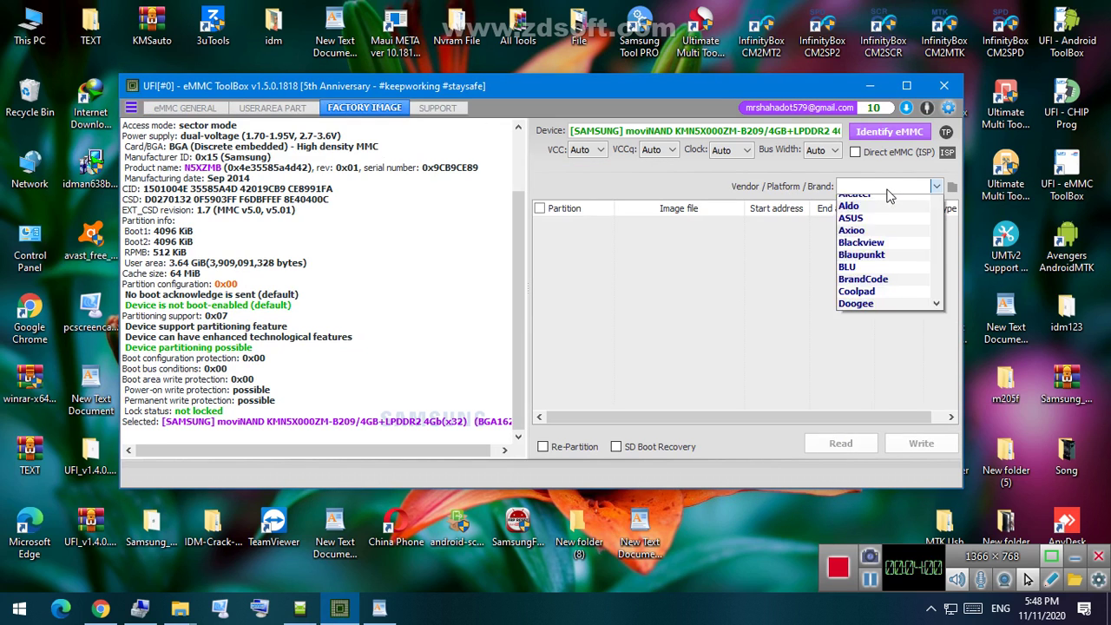
{"action": "left_click", "coordinate": [864, 200]}
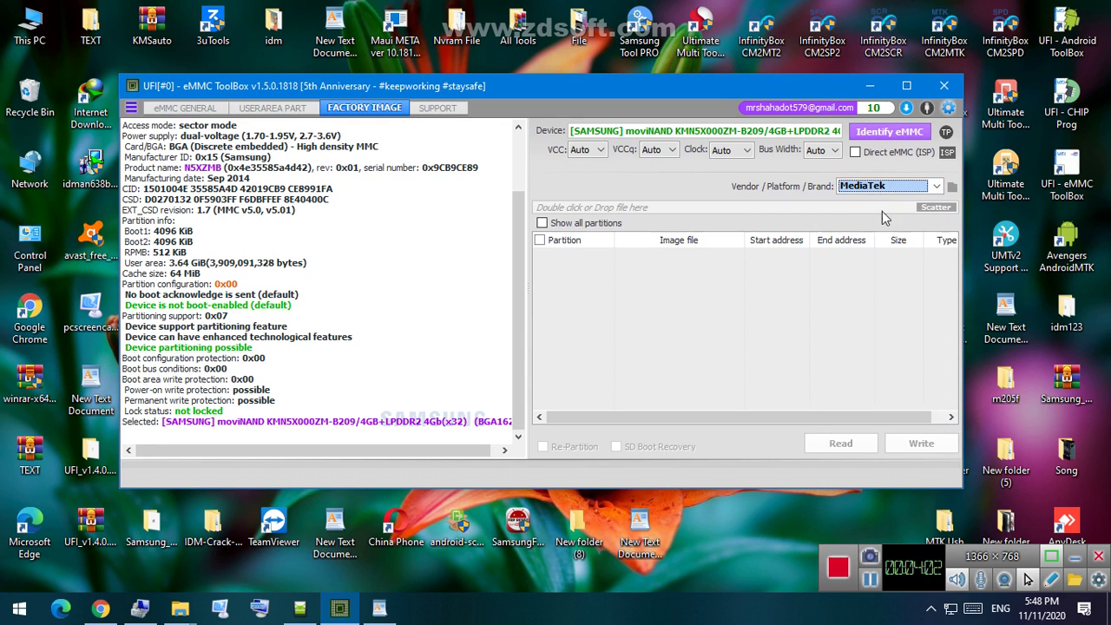
Load MT6572_Android_scatter.txt from the Tinmo F188 Flash File folder on the Desktop and write all its partitions to the eMMC.
{"action": "left_click", "coordinate": [936, 208]}
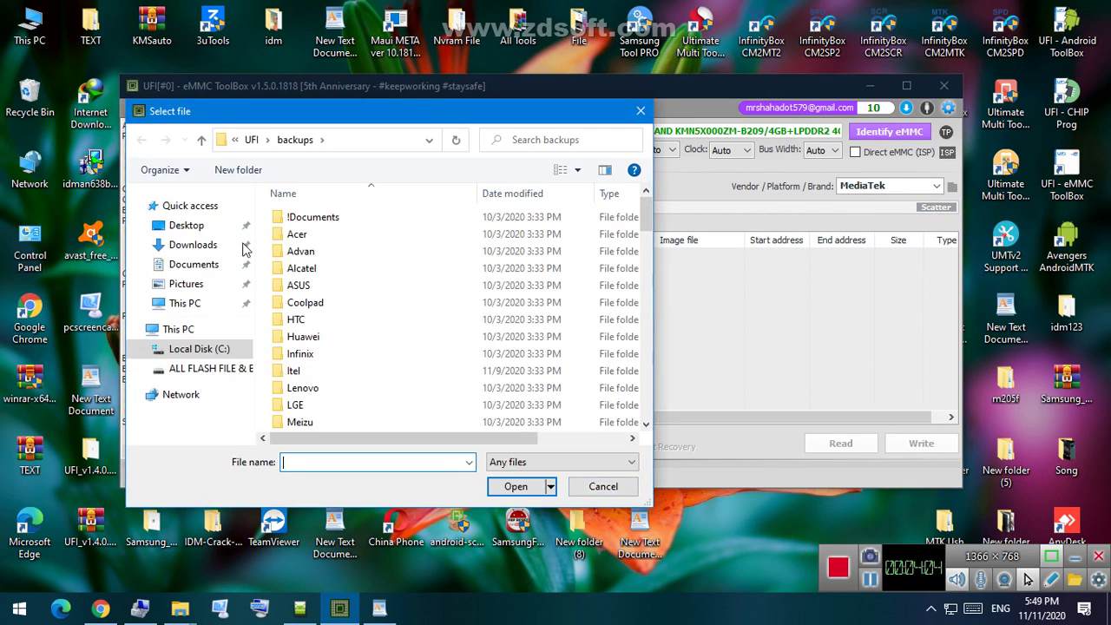
{"action": "left_click", "coordinate": [183, 230]}
{"action": "left_click", "coordinate": [362, 303]}
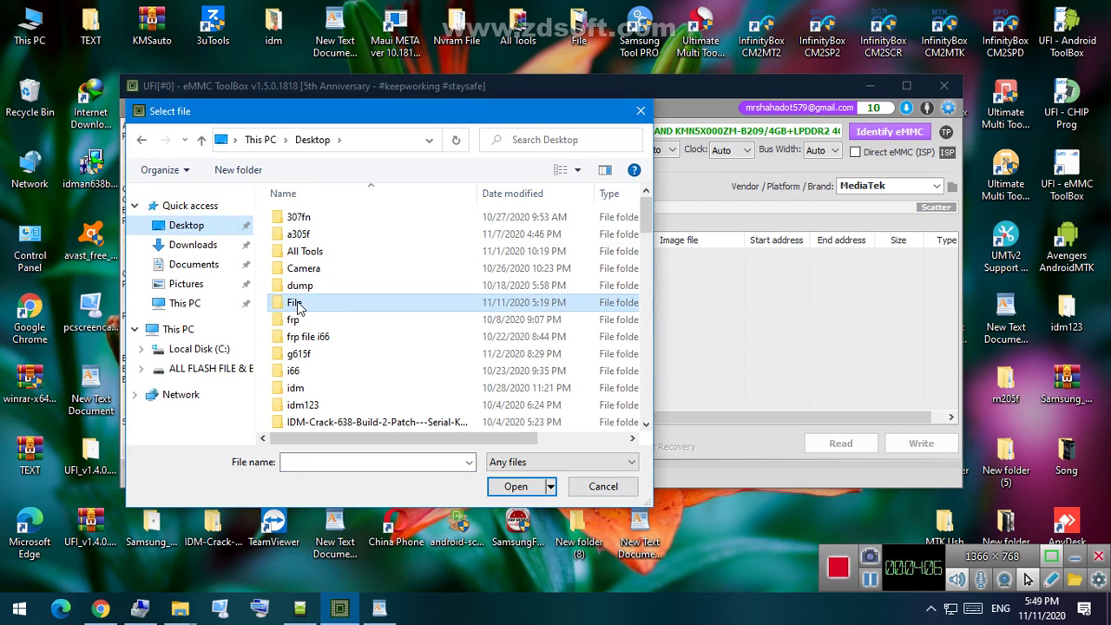
{"action": "key", "text": "Return"}
{"action": "double_click", "coordinate": [310, 256]}
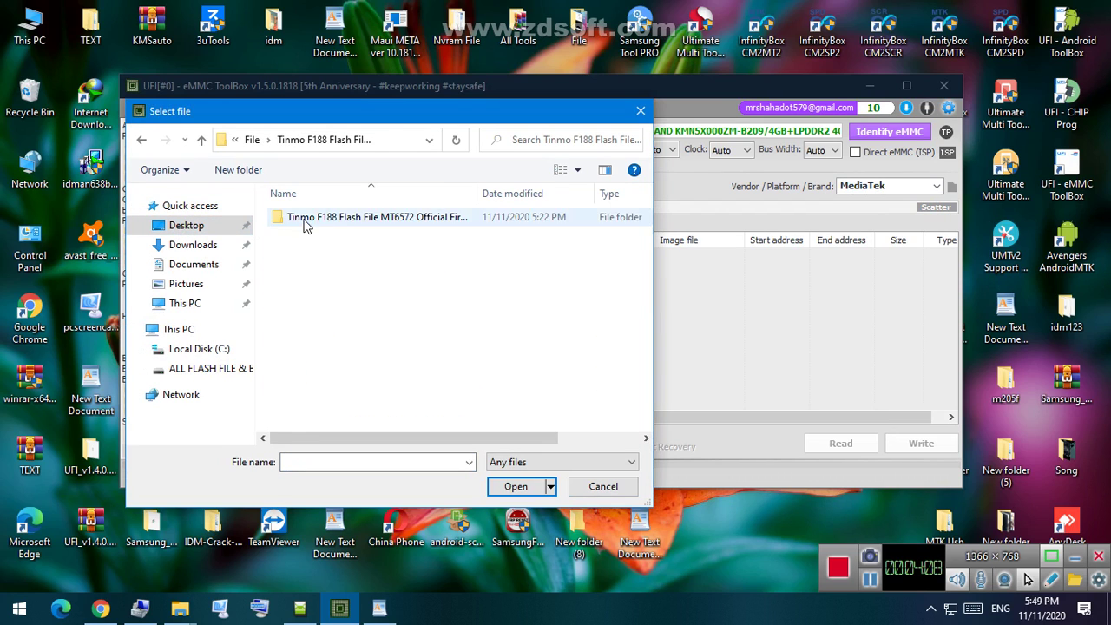
{"action": "double_click", "coordinate": [305, 224]}
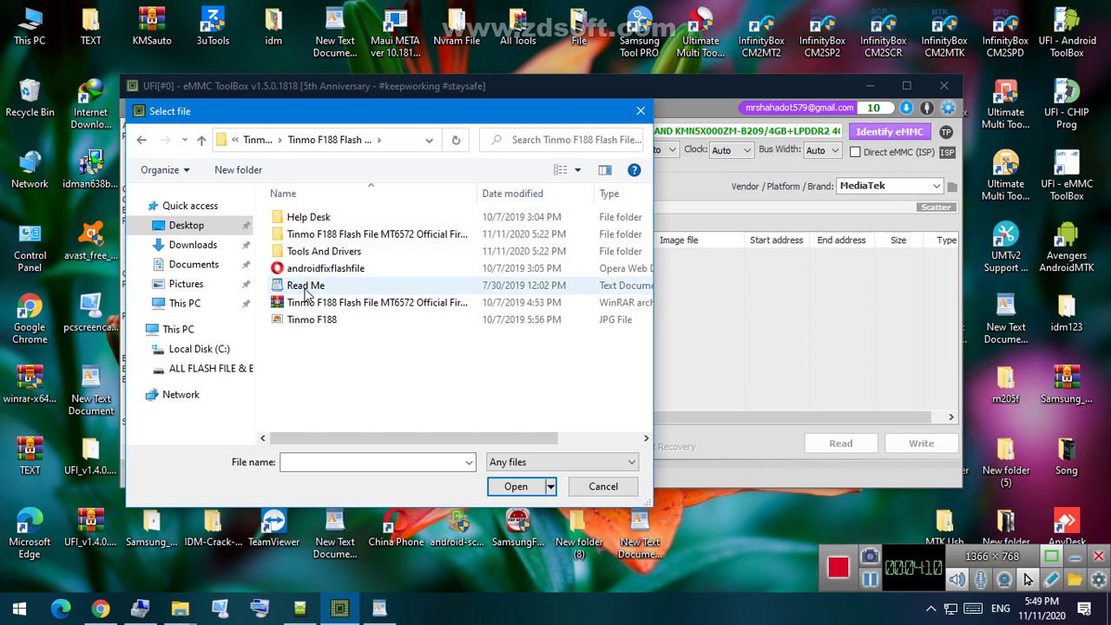
{"action": "double_click", "coordinate": [335, 231]}
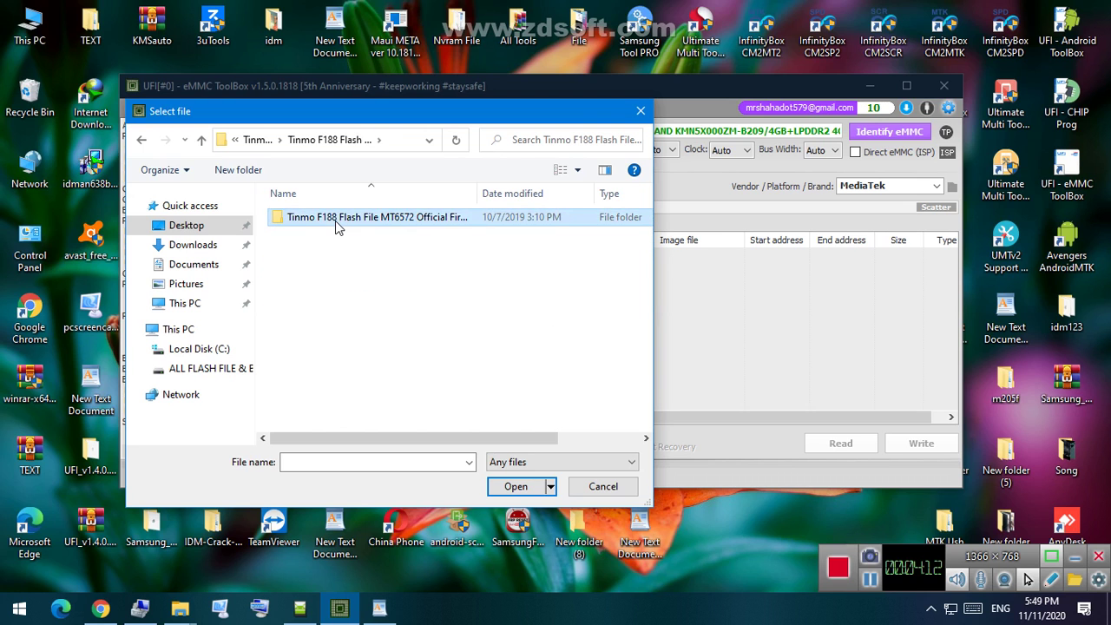
{"action": "double_click", "coordinate": [335, 220]}
{"action": "left_click", "coordinate": [330, 338]}
{"action": "double_click", "coordinate": [330, 337]}
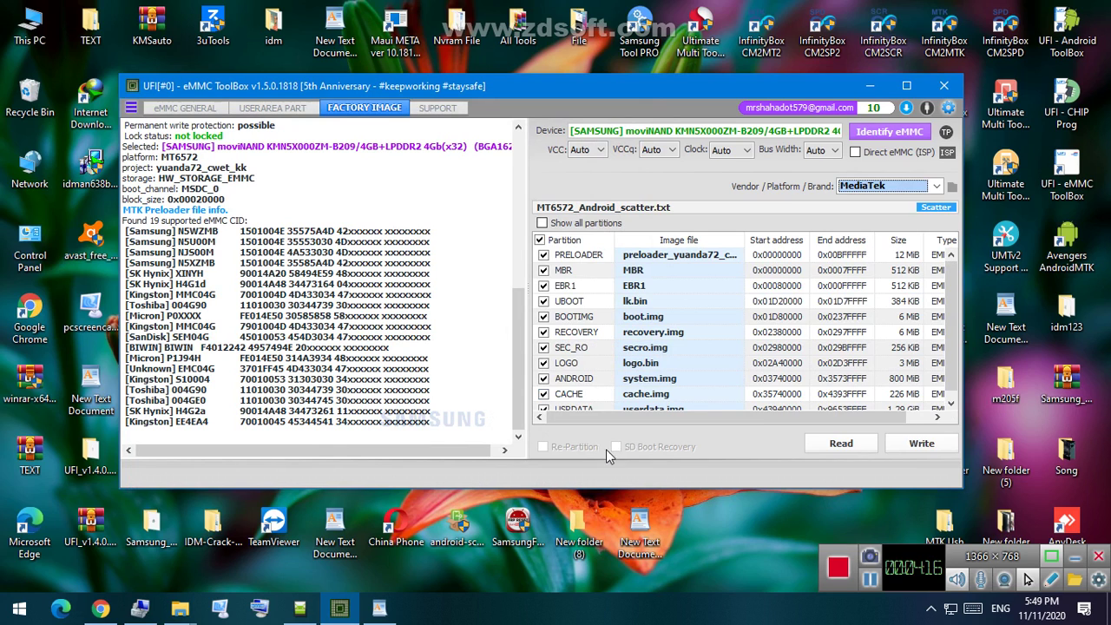
{"action": "left_click", "coordinate": [921, 444]}
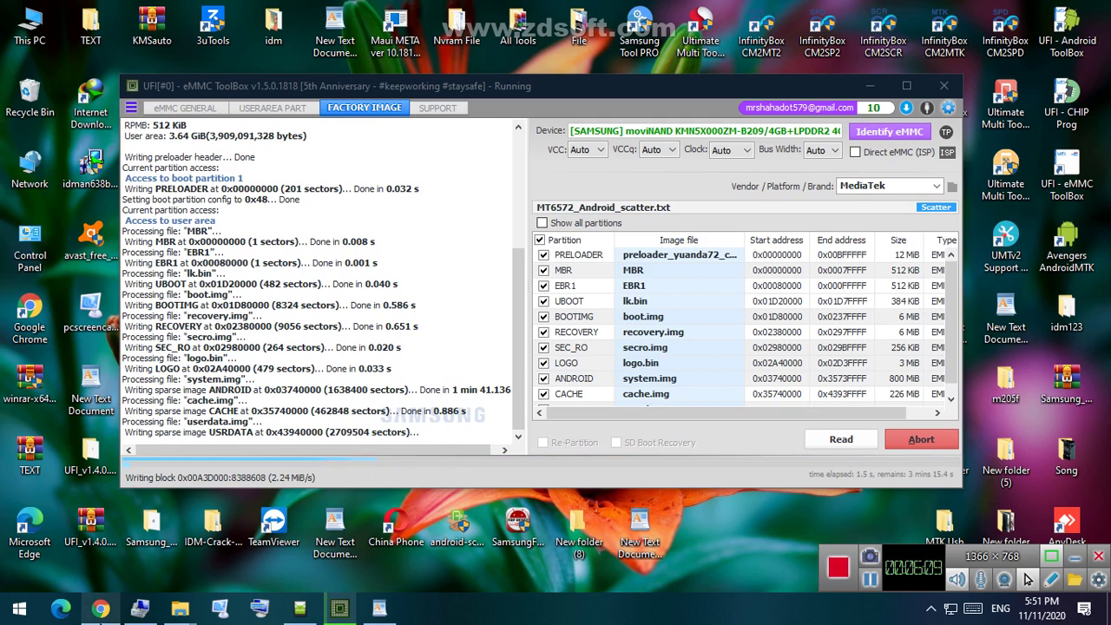
Switch to Chrome, search Google for "gsm ruman telecom", and browse the firmware posts on the GSM RUMAN TELECOM blog.
{"action": "key", "text": "alt+Tab"}
{"action": "left_click", "coordinate": [834, 14]}
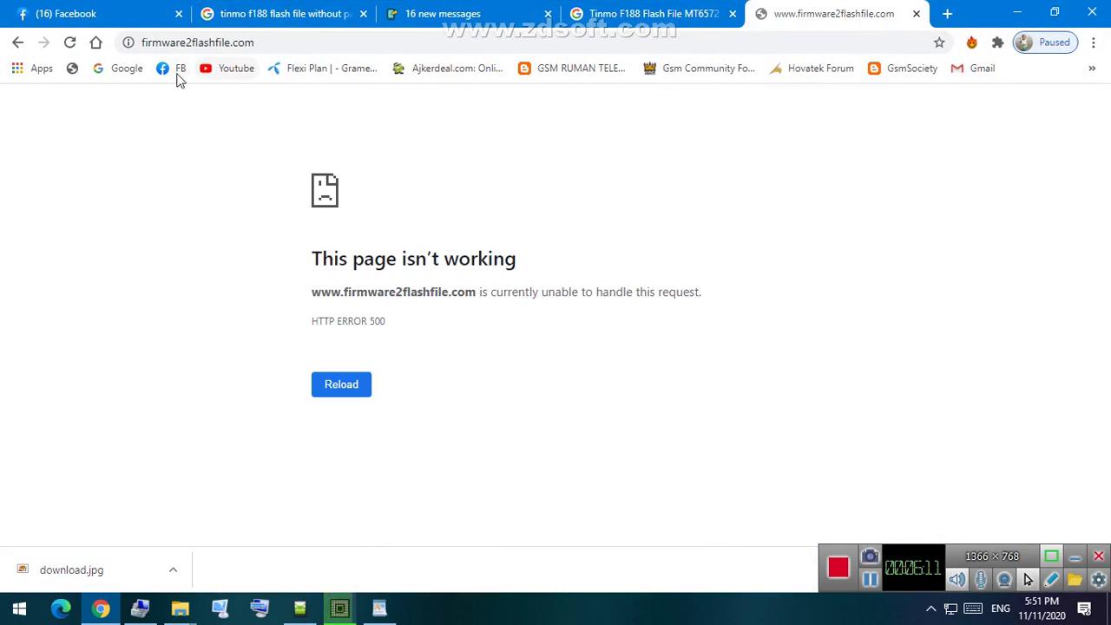
{"action": "left_click", "coordinate": [129, 69]}
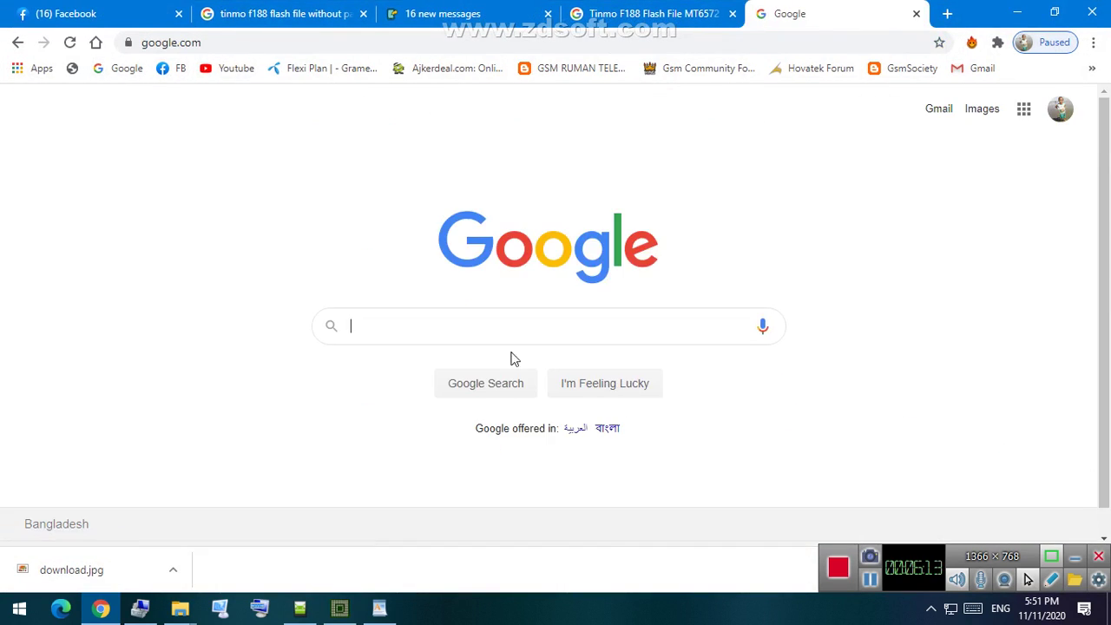
{"action": "left_click", "coordinate": [430, 327]}
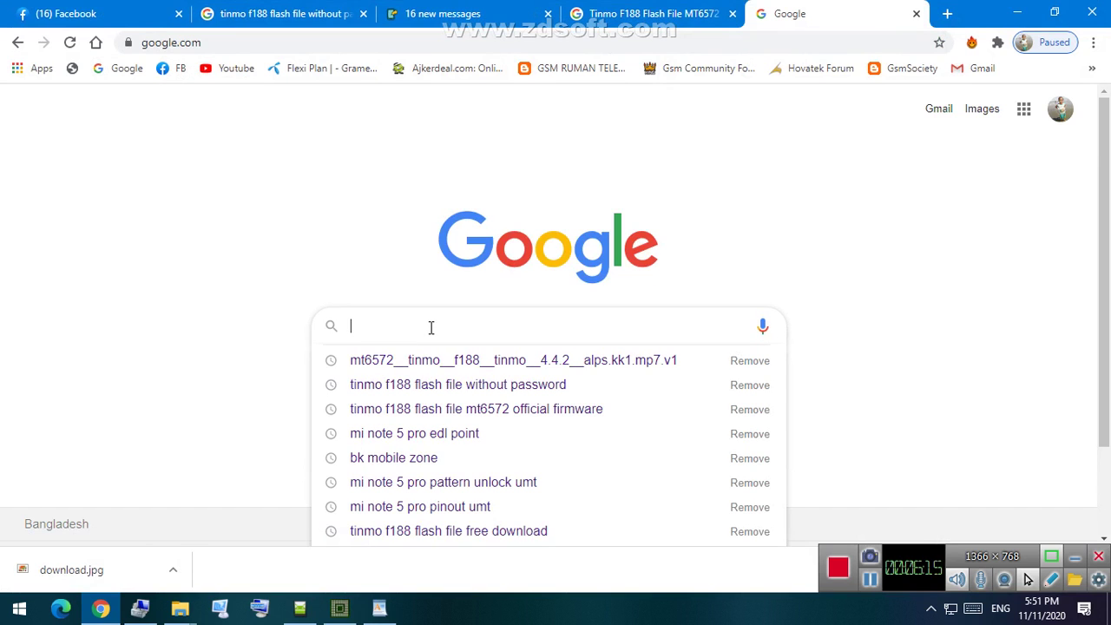
{"action": "type", "text": "gsm"}
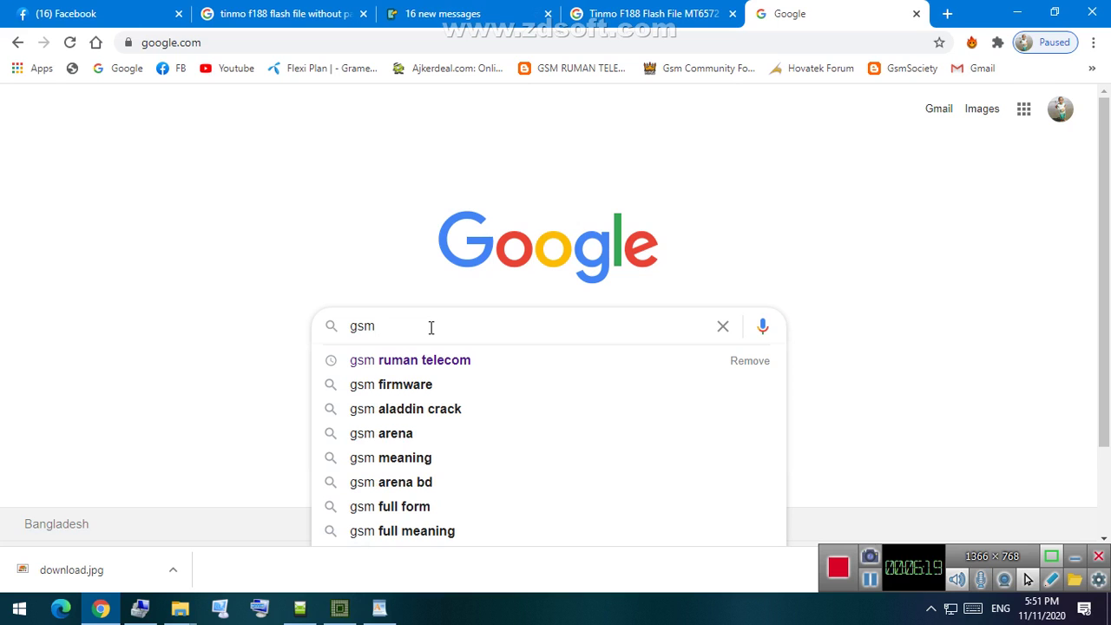
{"action": "left_click", "coordinate": [432, 360]}
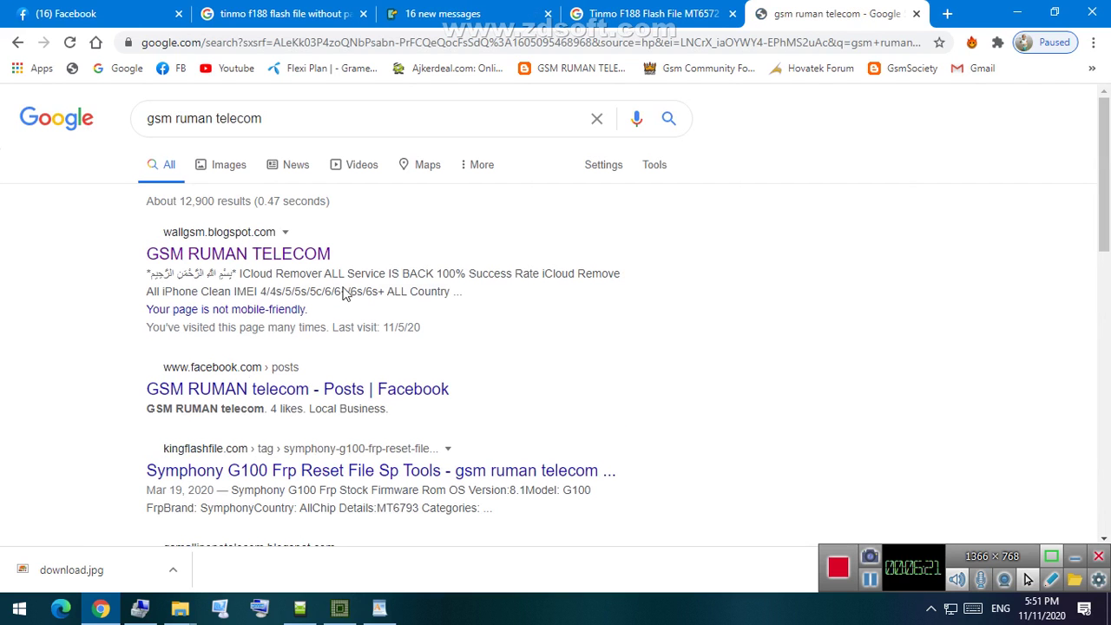
{"action": "left_click", "coordinate": [317, 259]}
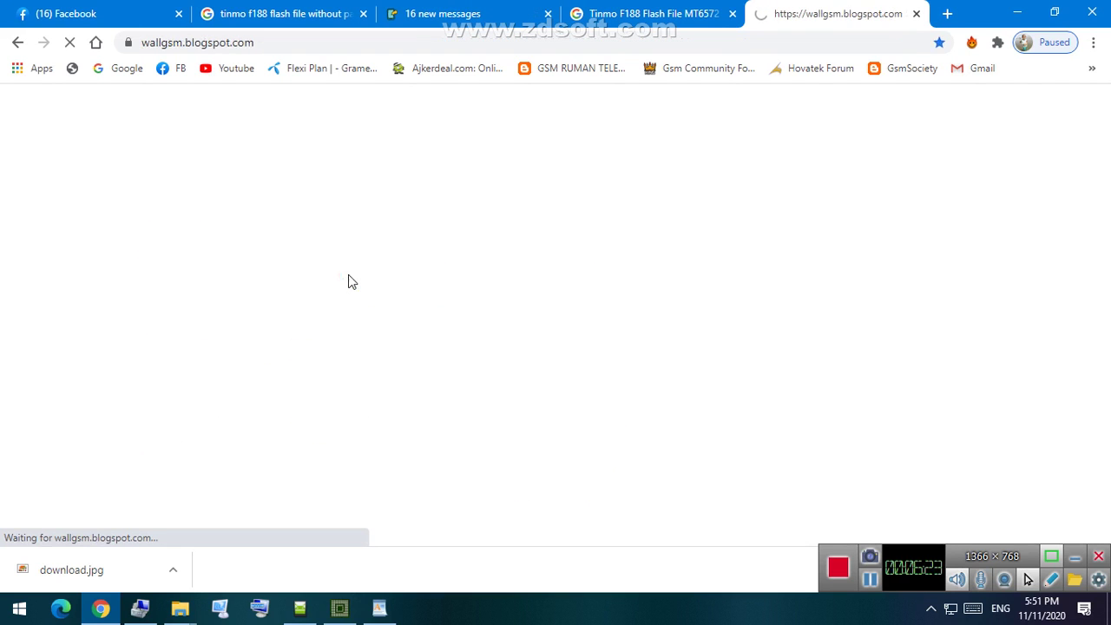
{"action": "scroll", "coordinate": [472, 286], "scroll_direction": "down", "scroll_amount": 5}
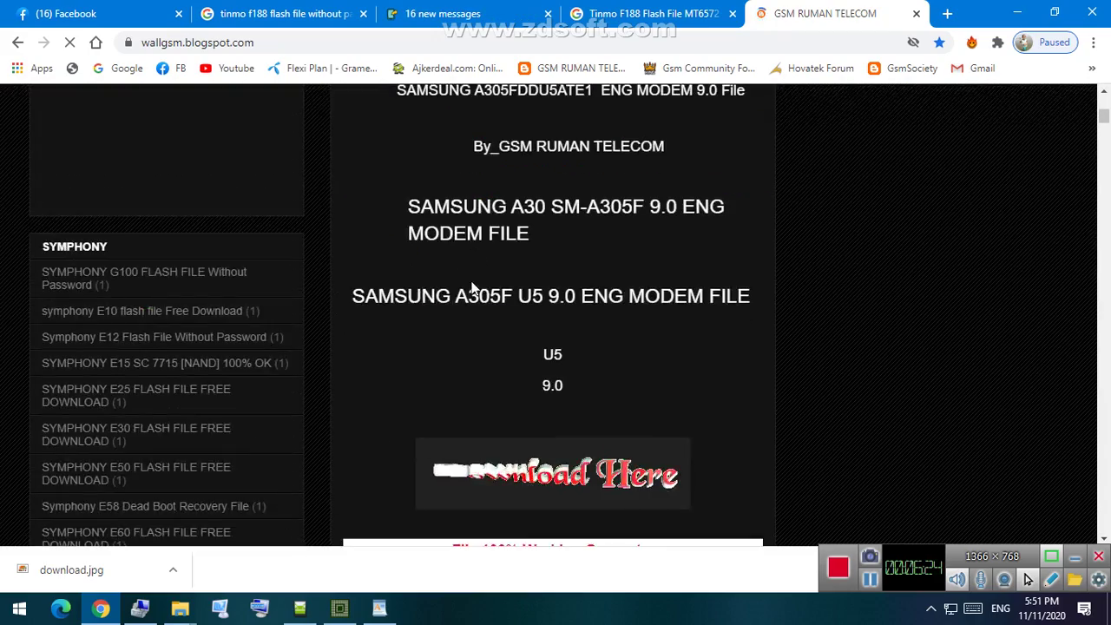
{"action": "scroll", "coordinate": [471, 287], "scroll_direction": "down", "scroll_amount": 10}
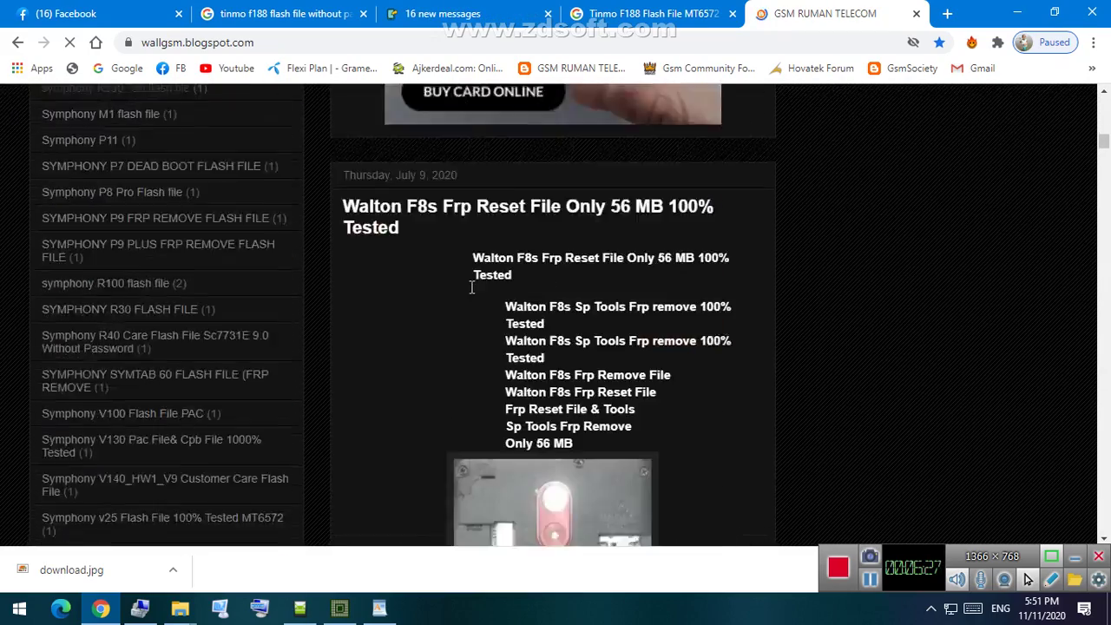
{"action": "scroll", "coordinate": [471, 288], "scroll_direction": "down", "scroll_amount": 6}
{"action": "scroll", "coordinate": [471, 288], "scroll_direction": "up", "scroll_amount": 8}
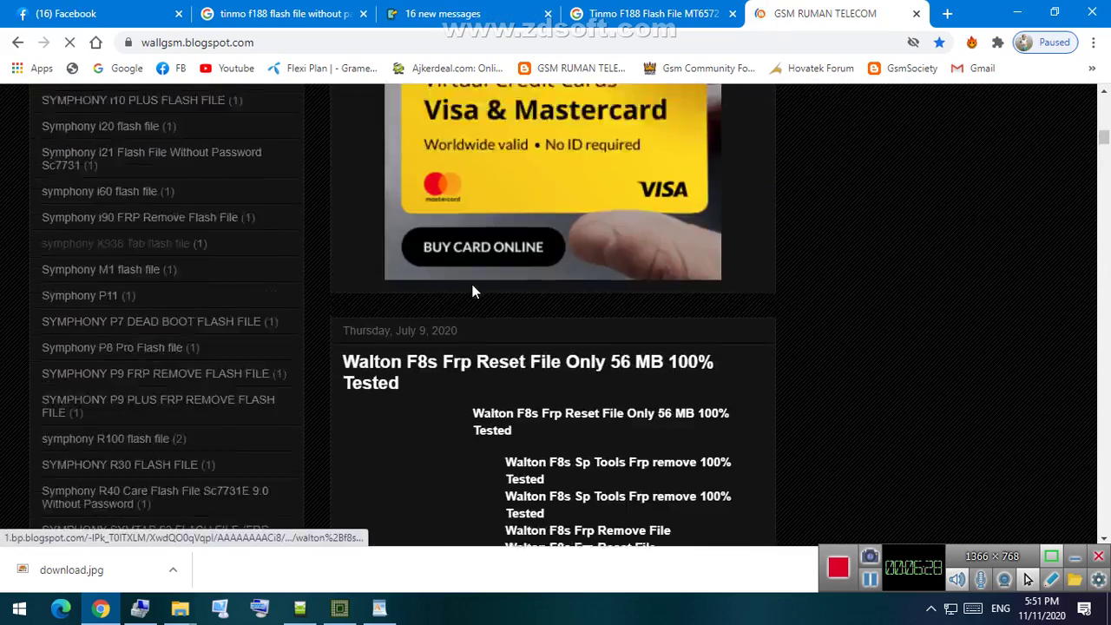
{"action": "scroll", "coordinate": [473, 292], "scroll_direction": "up", "scroll_amount": 5}
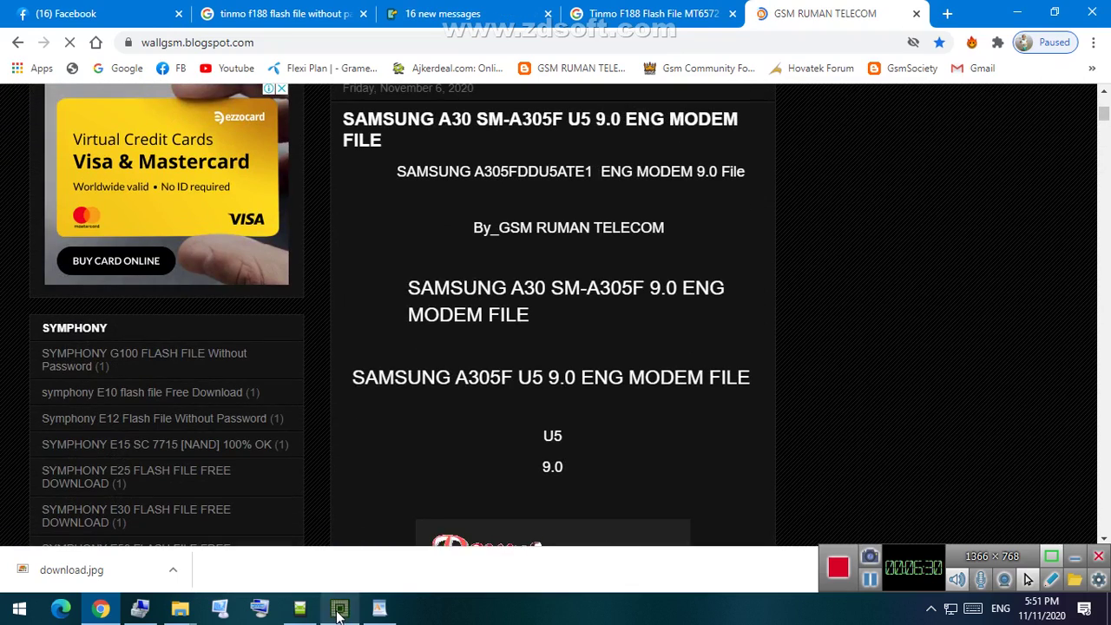
Switch back to UFI eMMC ToolBox and review the partition write log of the factory image.
{"action": "left_click", "coordinate": [339, 612]}
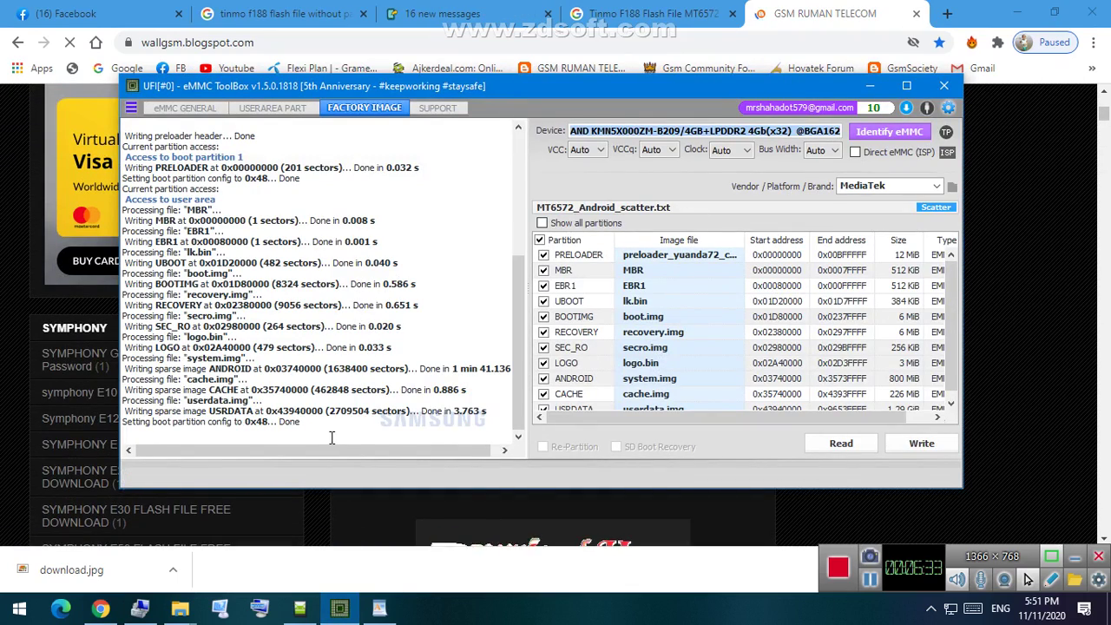
{"action": "key", "text": "ctrl+a"}
{"action": "scroll", "coordinate": [373, 350], "scroll_direction": "up", "scroll_amount": 2}
{"action": "scroll", "coordinate": [373, 350], "scroll_direction": "down", "scroll_amount": 5}
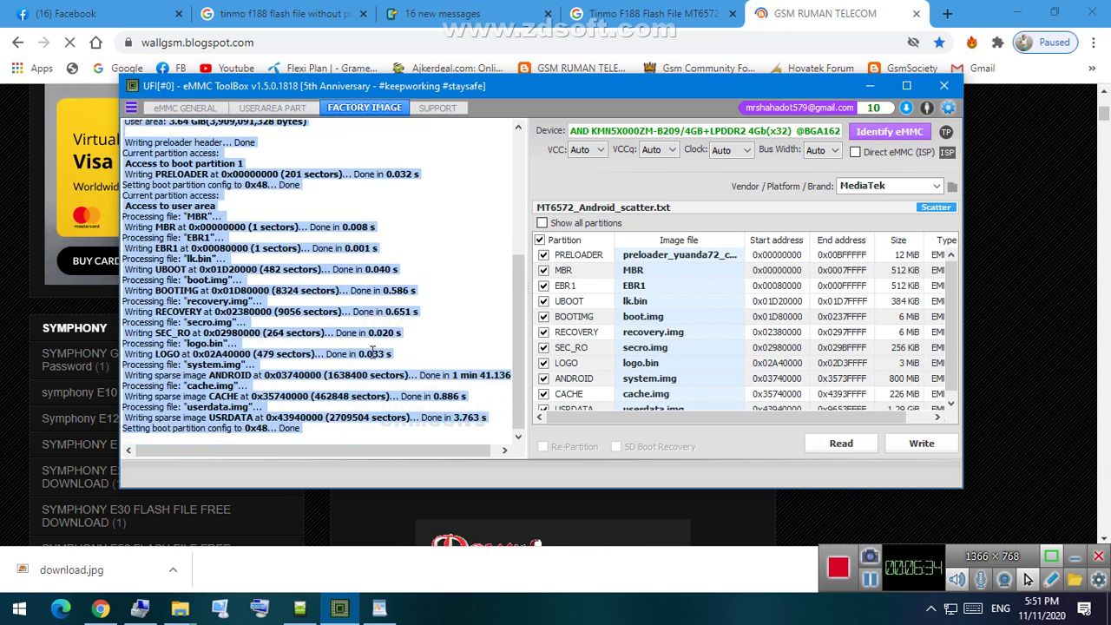
{"action": "left_click", "coordinate": [340, 438]}
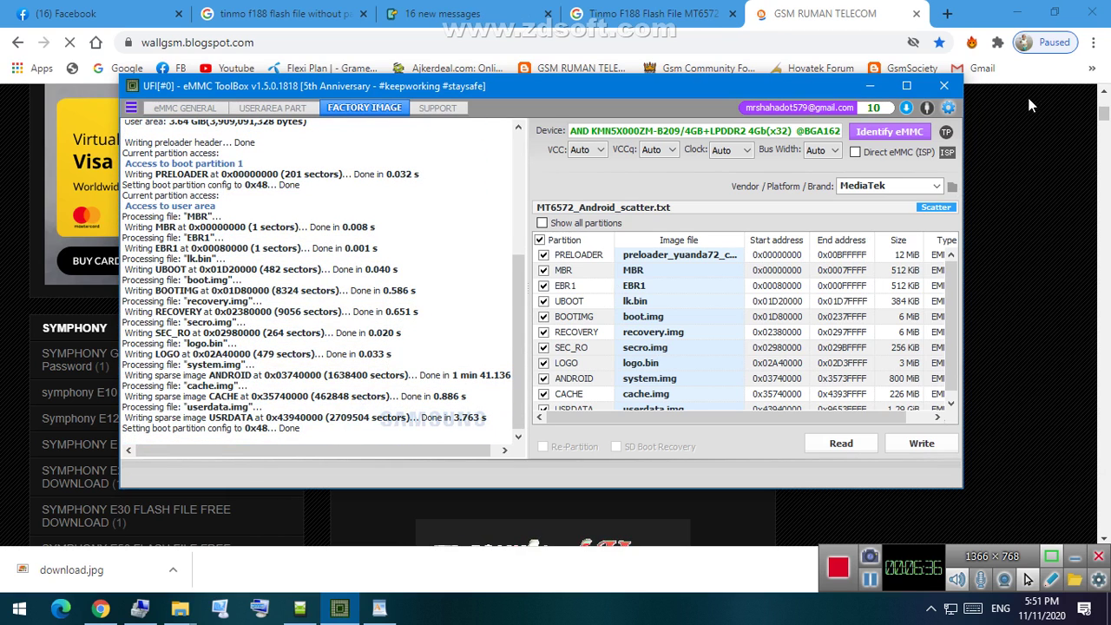
Identify the flashed eMMC and examine its boot partition configuration and Android system info in the log.
{"action": "left_click", "coordinate": [889, 131]}
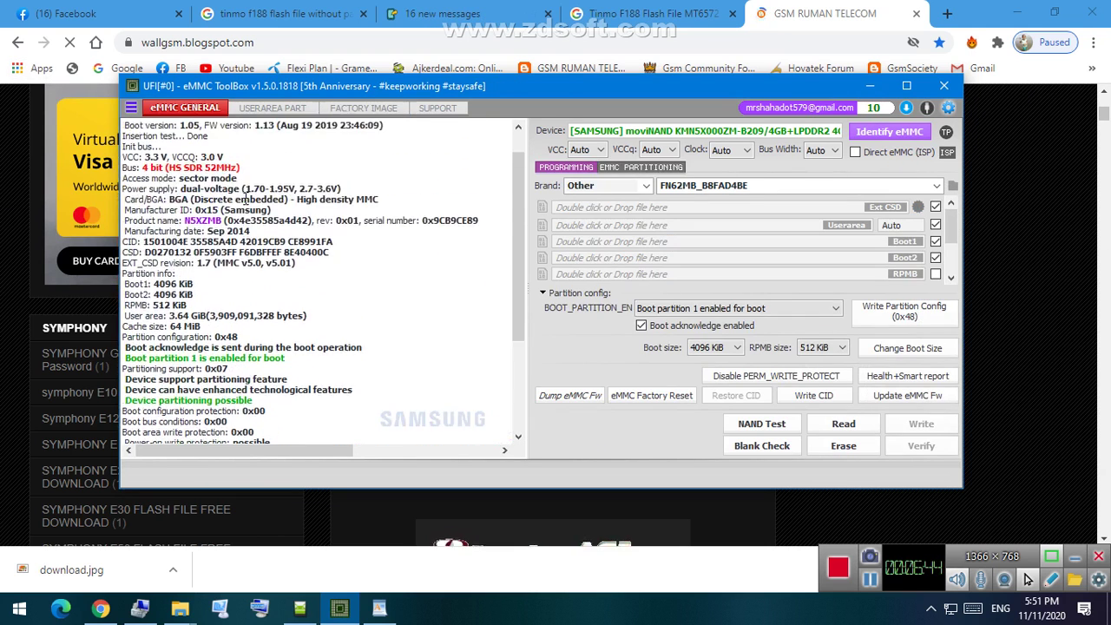
{"action": "scroll", "coordinate": [247, 199], "scroll_direction": "down", "scroll_amount": 4}
{"action": "left_click_drag", "start_coordinate": [308, 222], "coordinate": [116, 222]}
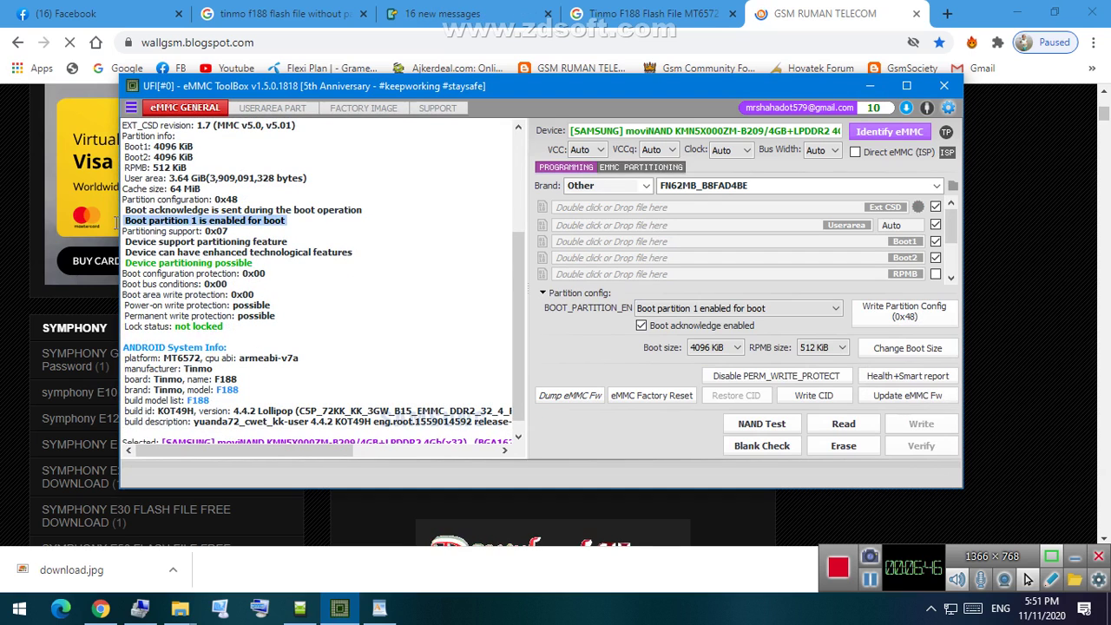
{"action": "left_click", "coordinate": [295, 241]}
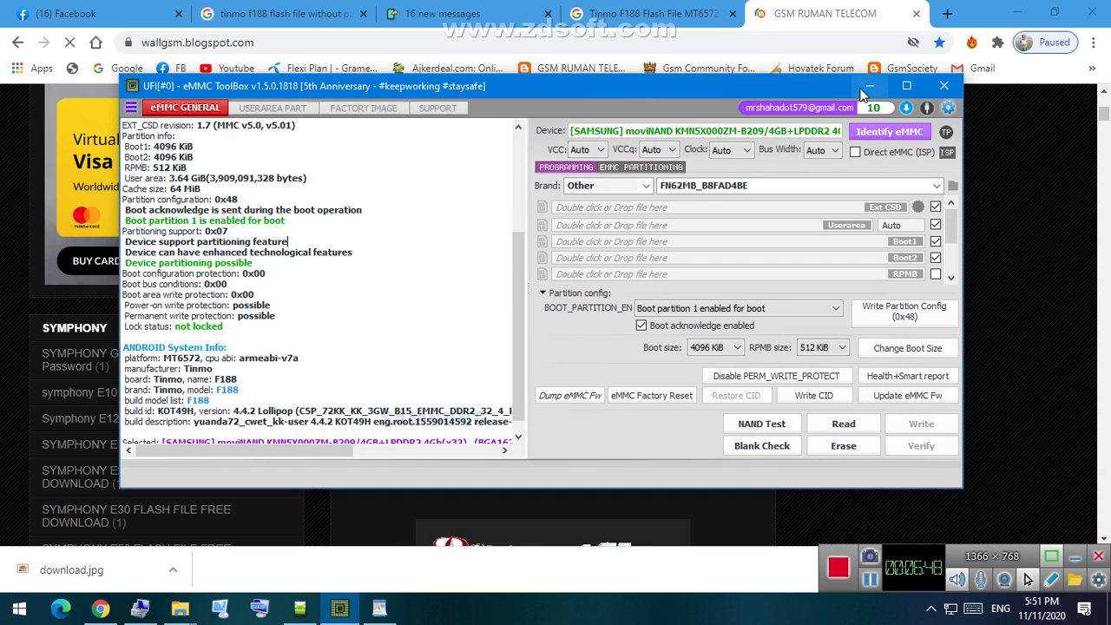